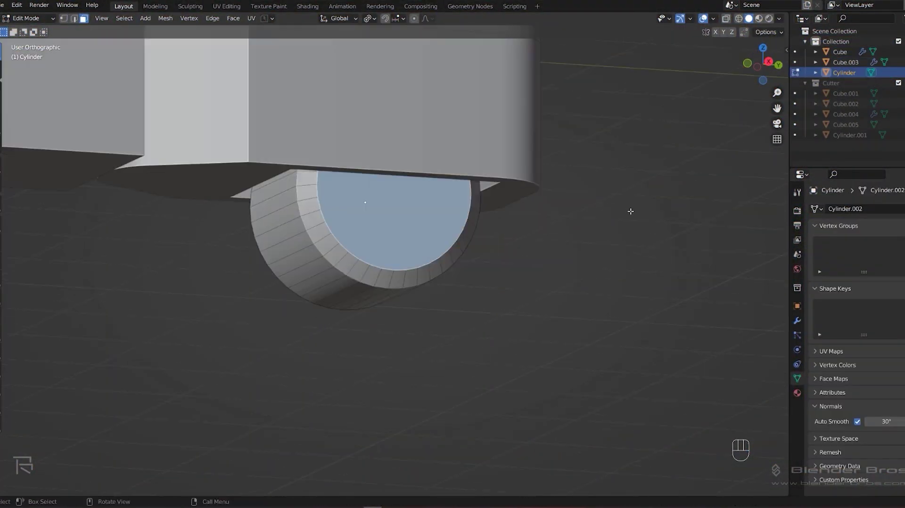
Inset the selected end face of the cylinder
key("i")
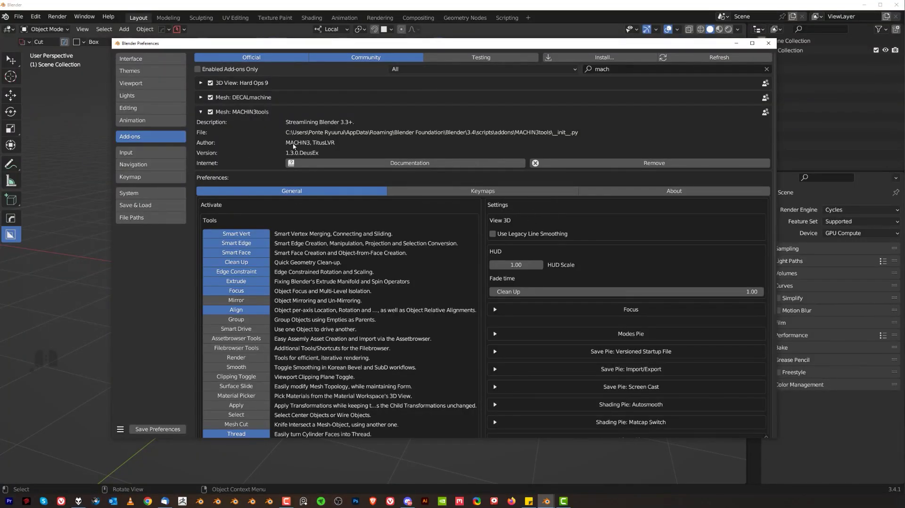
Disable and re-enable the Edge Constraint and Extrude tools in the MACHIN3tools add-on preferences
scroll(331, 225, "down", 7)
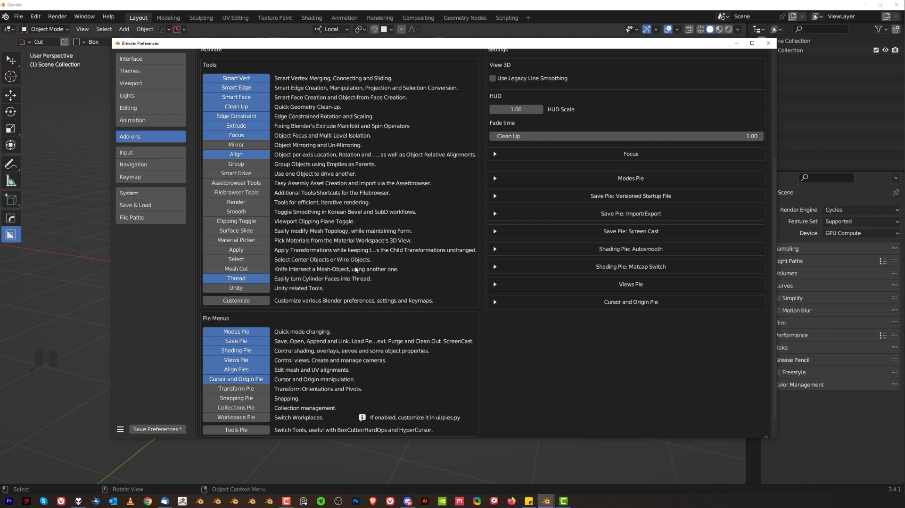
left_click(256, 118)
left_click(258, 126)
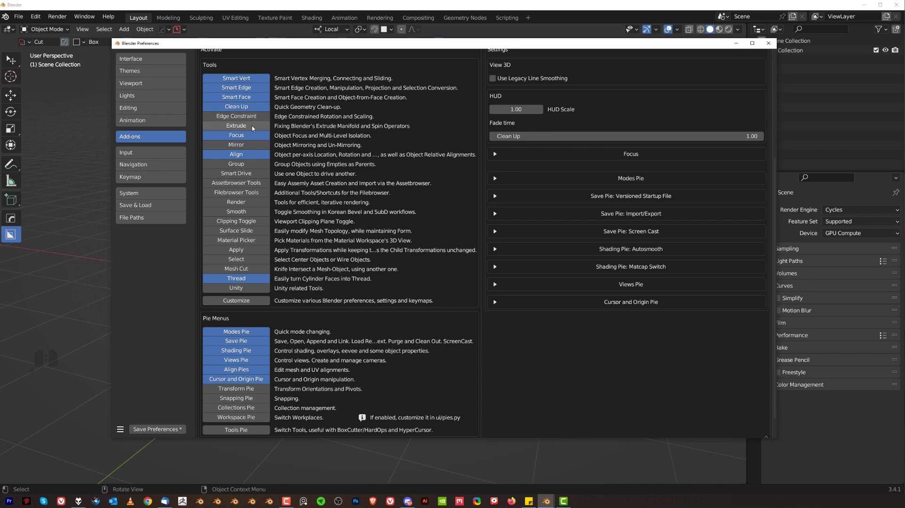
left_click(252, 118)
left_click(251, 125)
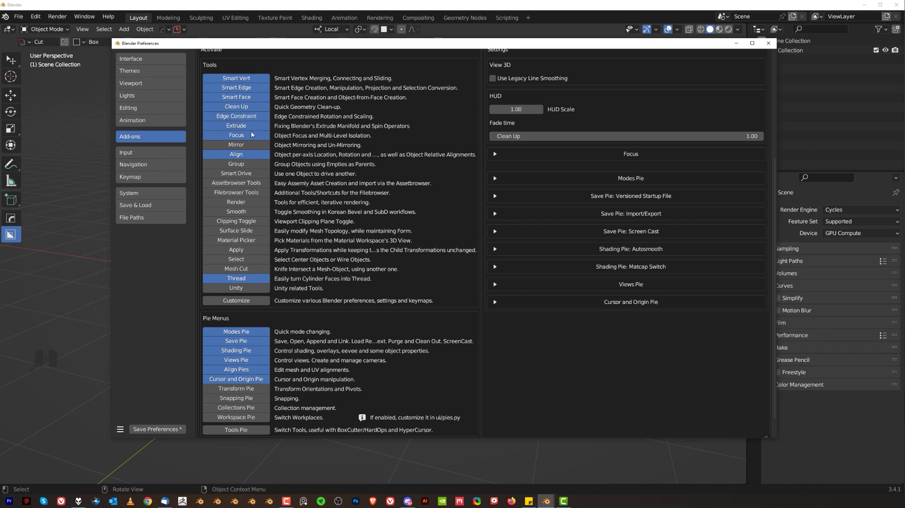
scroll(296, 307, "down", 1)
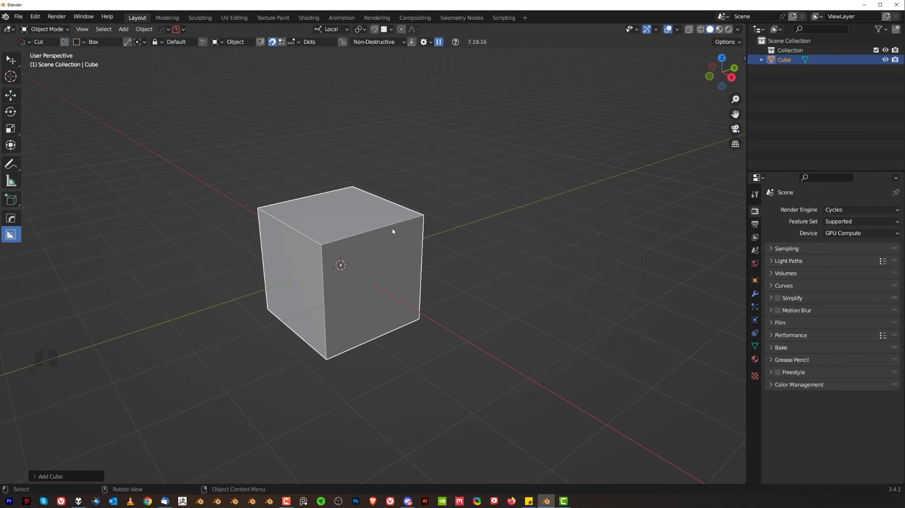
Enter Edit Mode on the cube and change the selection mode from vertex through edge to face
key("Tab")
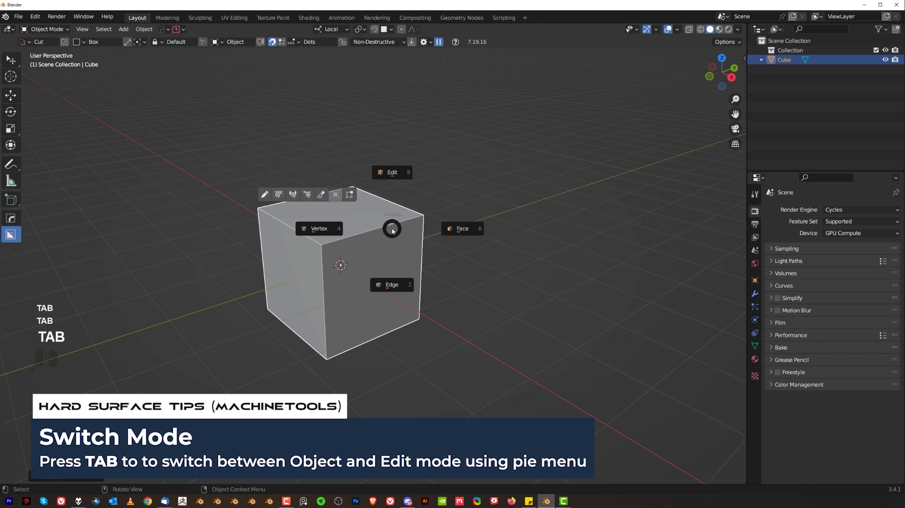
key("Escape")
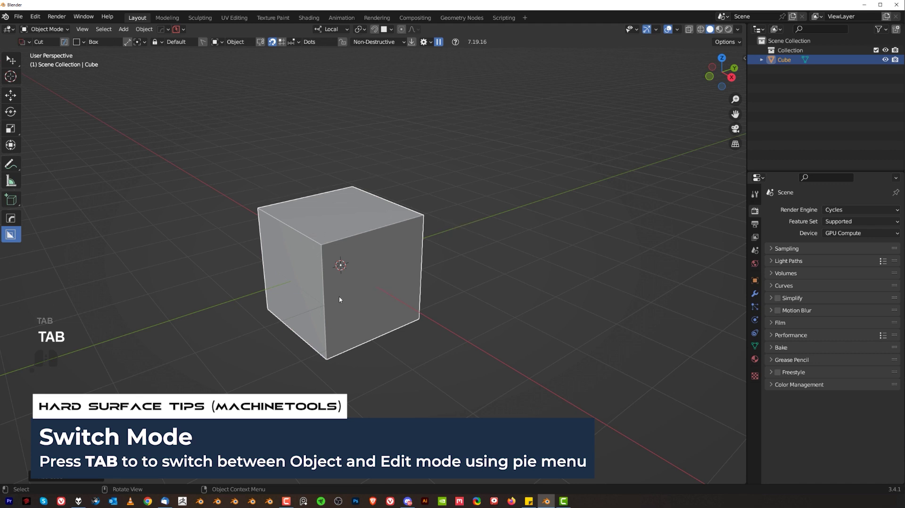
key("Tab")
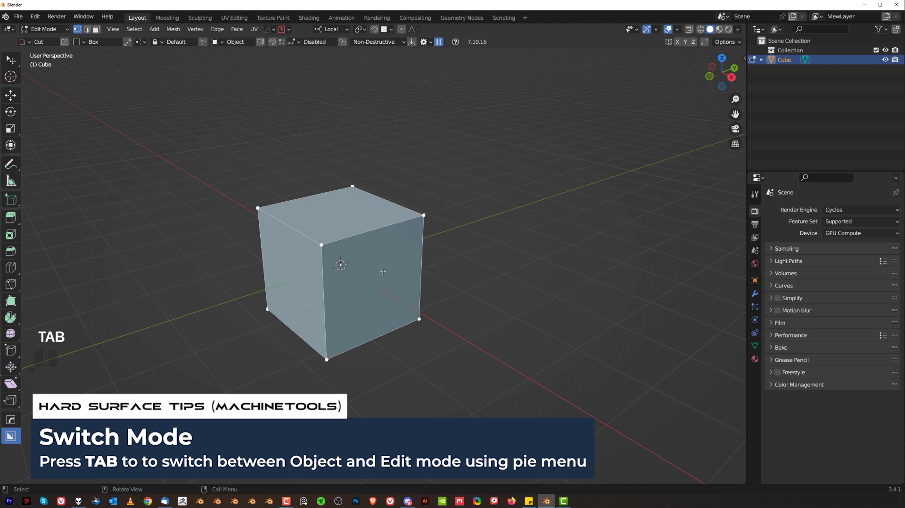
key("Tab")
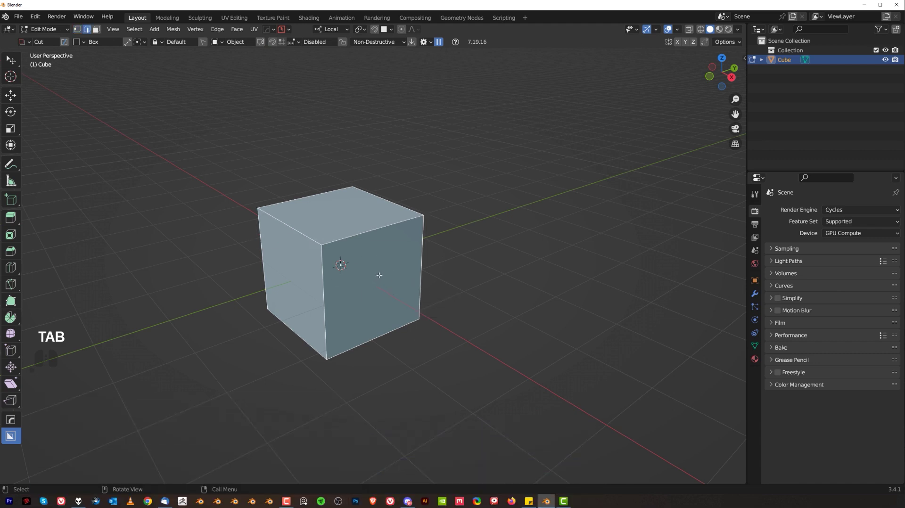
key("Tab")
left_click(465, 256)
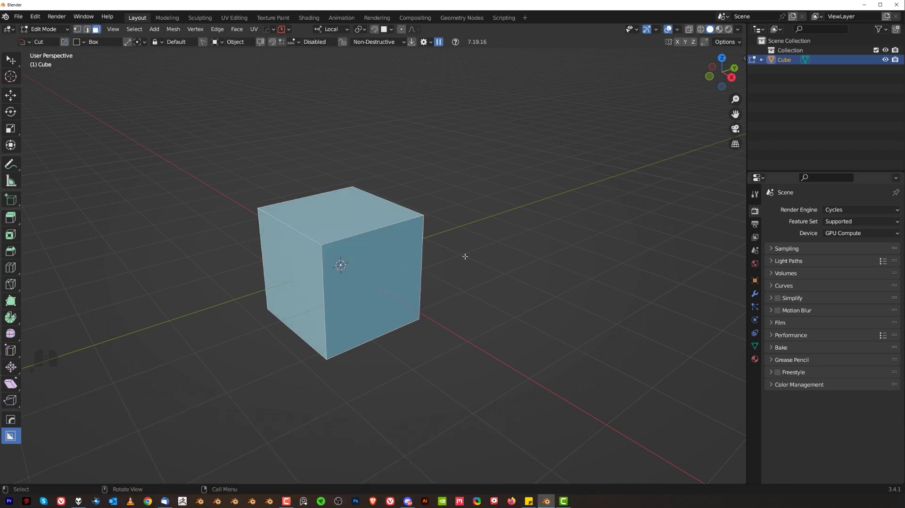
Cycle the cube's selection mode through vertex and edge and back to face
key("Tab")
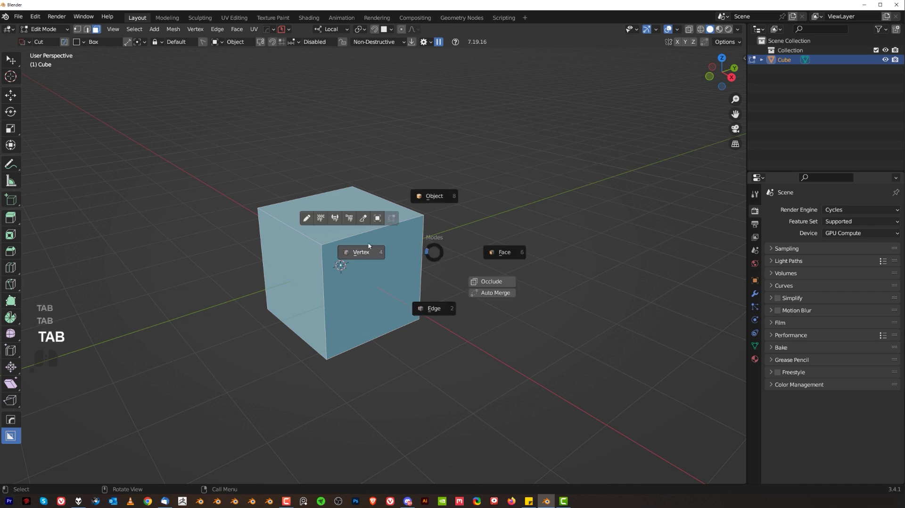
left_click(360, 247)
key("Tab")
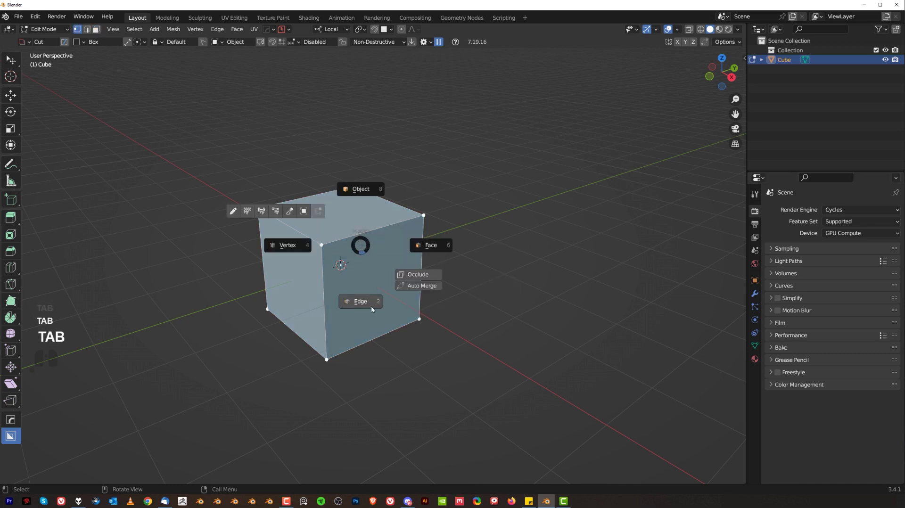
left_click(369, 304)
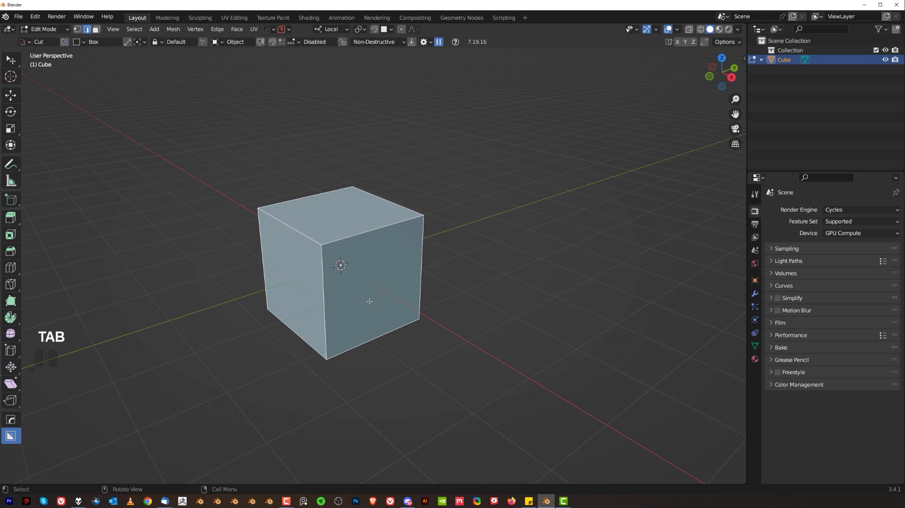
key("3")
scroll(411, 229, "up", 2)
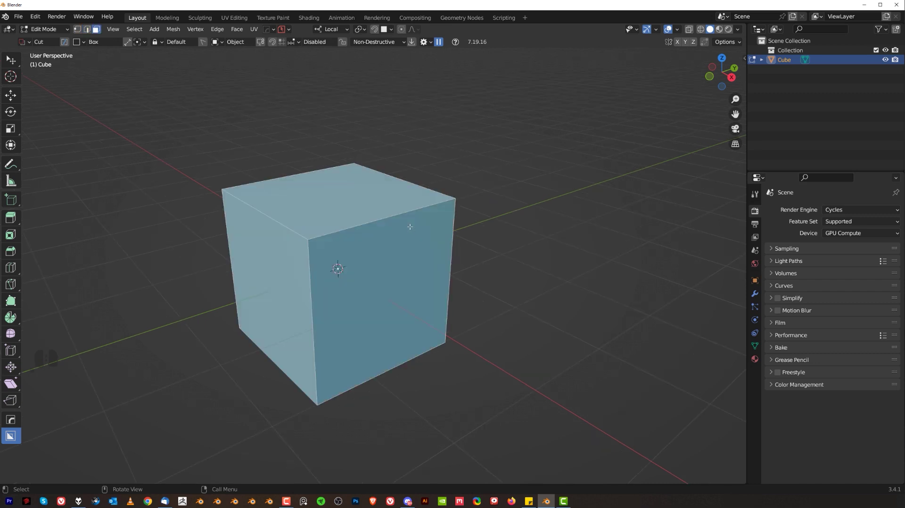
Enable Pass Through selection and Auto Merge for editing the cube's mesh
key("Tab")
key("Tab")
key("Tab")
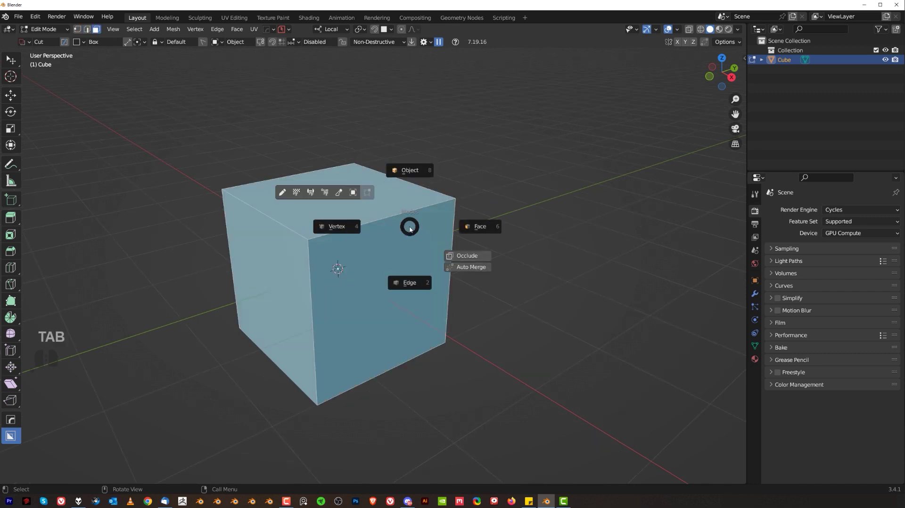
left_click(467, 256)
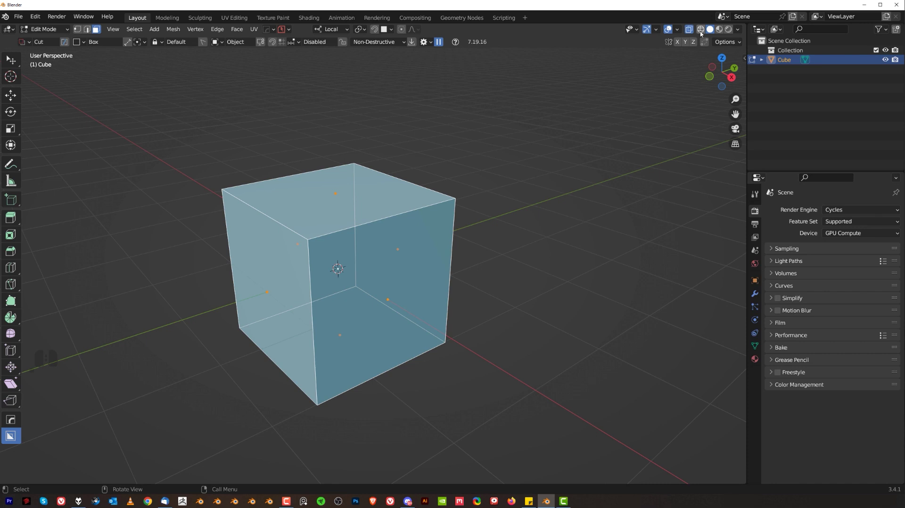
key("Tab")
key("Tab")
key("Tab")
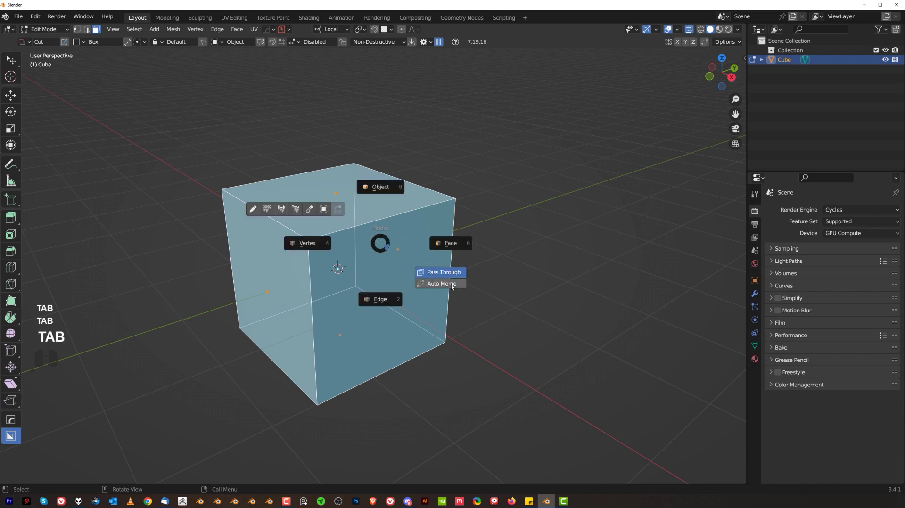
left_click(435, 283)
Switch to vertex selection and try sliding one upper corner vertex of the cube along its top edge onto the neighbouring corner
key("Tab")
left_click(377, 206)
left_click(464, 208)
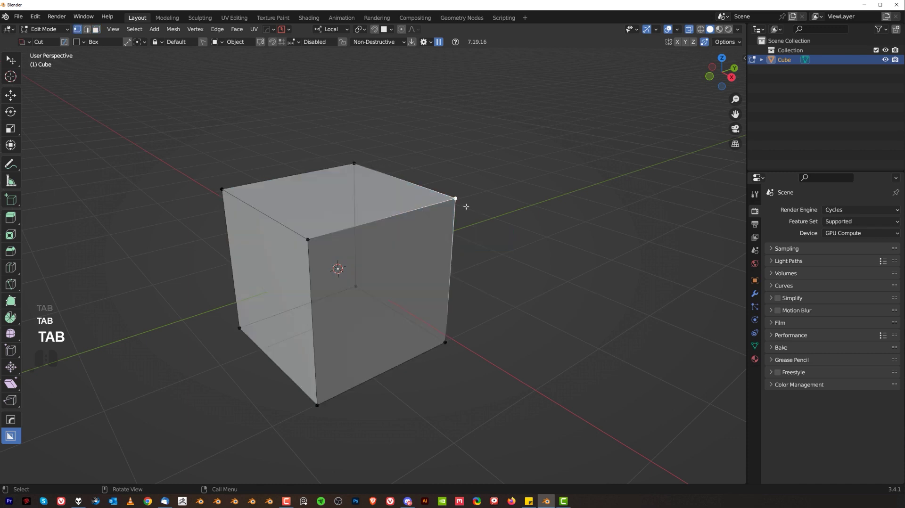
key("g")
key("g")
left_click(455, 198)
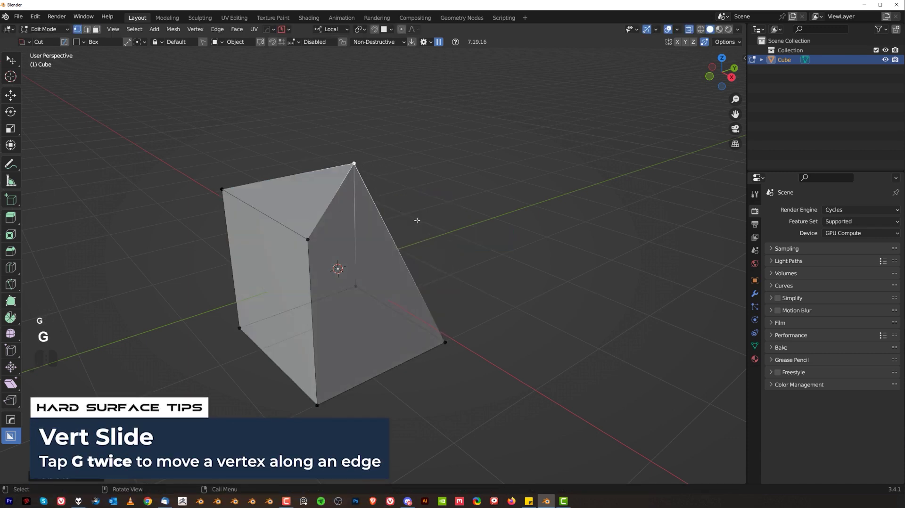
key("ctrl+z")
Turn off Pass Through selection and extrude loose edges outward from the cube's corner vertices into empty space
key("Tab")
key("Tab")
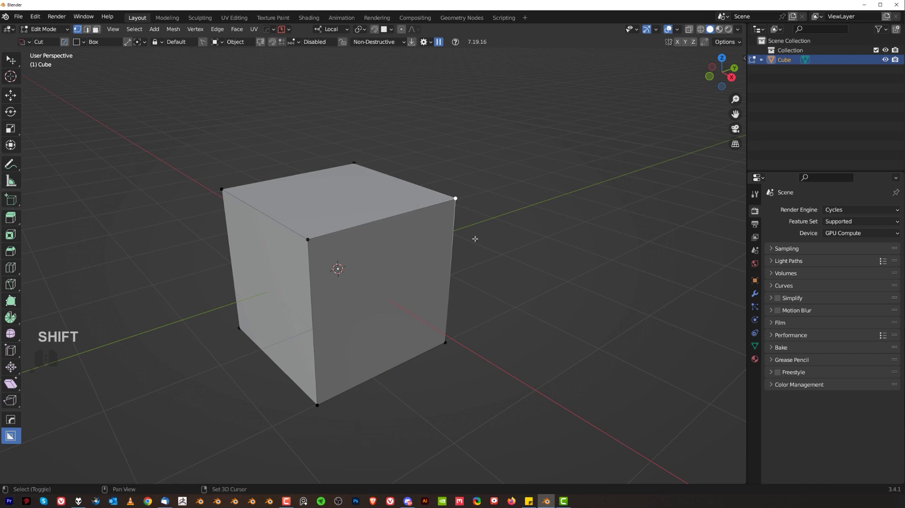
middle_click_drag(475, 239, 391, 292, "shift")
key("e")
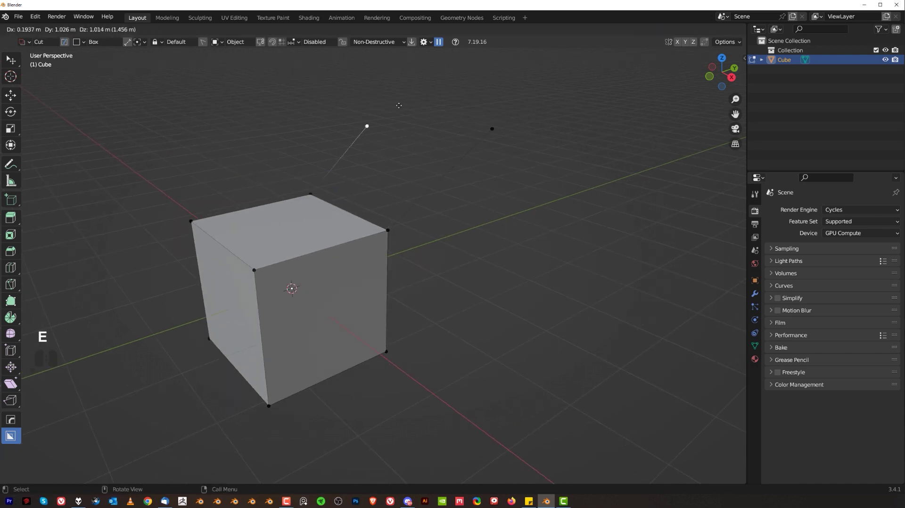
left_click(415, 97)
left_click(267, 285)
key("e")
left_click(454, 275)
Remove the loose vertices and edges from the cube with MACHIN3tools Clean Up
middle_click_drag(454, 274, 461, 243)
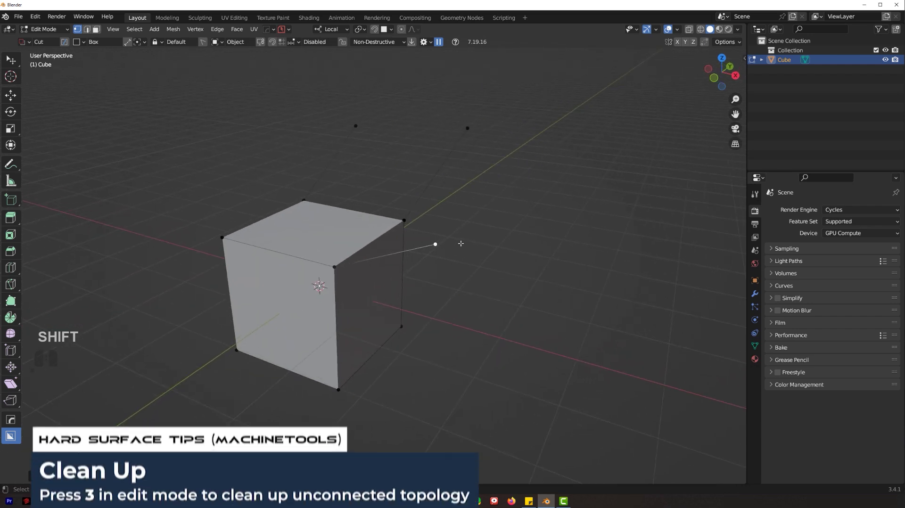
key("3")
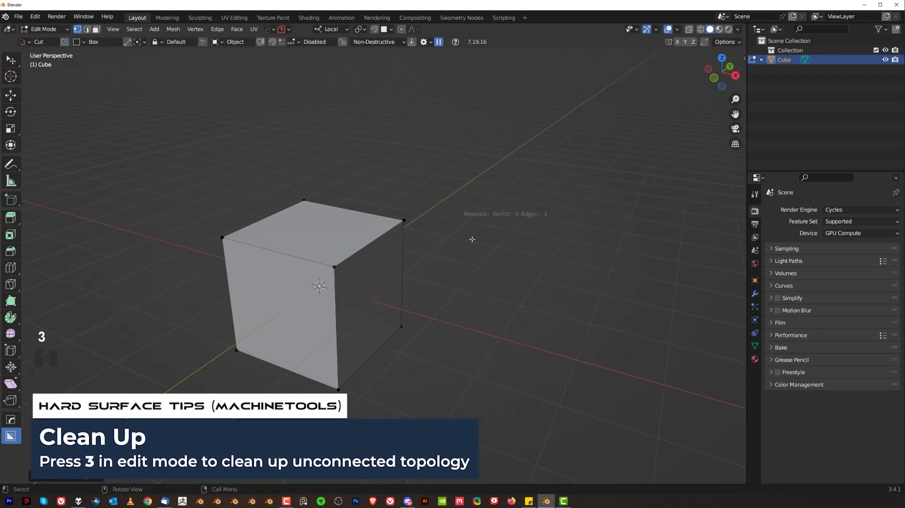
middle_click_drag(470, 222, 403, 220)
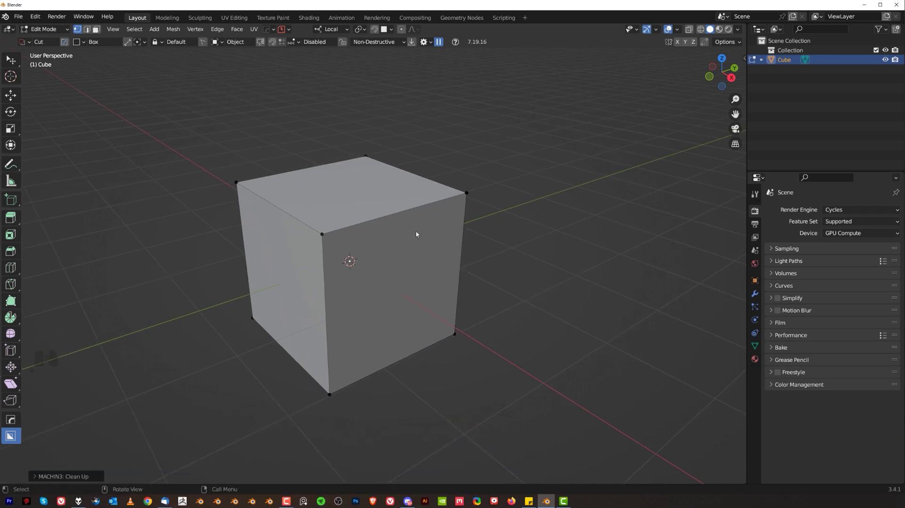
Return to Object Mode and look up Clean Mesh among the HardOps operations
key("Tab")
key("q")
mouse_move(452, 265)
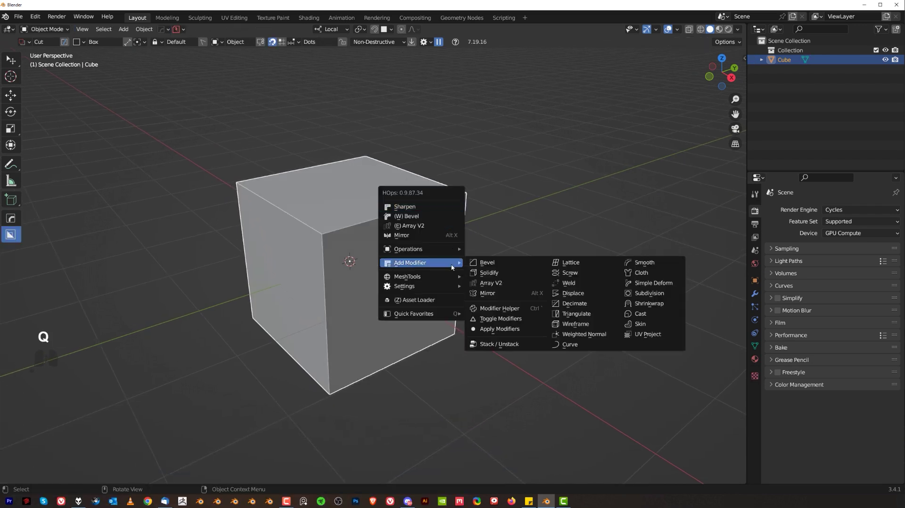
mouse_move(452, 250)
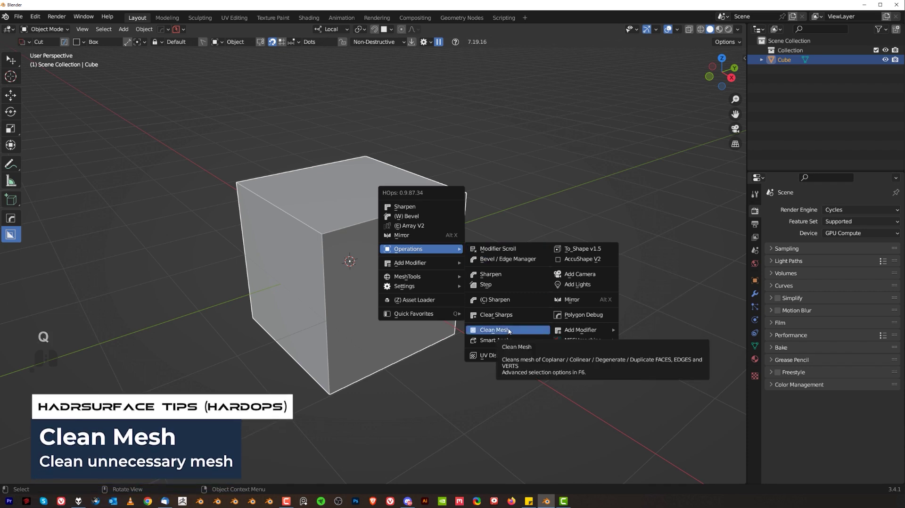
Examine the 3D-Print add-on's mesh checks and Clean Up options, including Make Manifold
key("n")
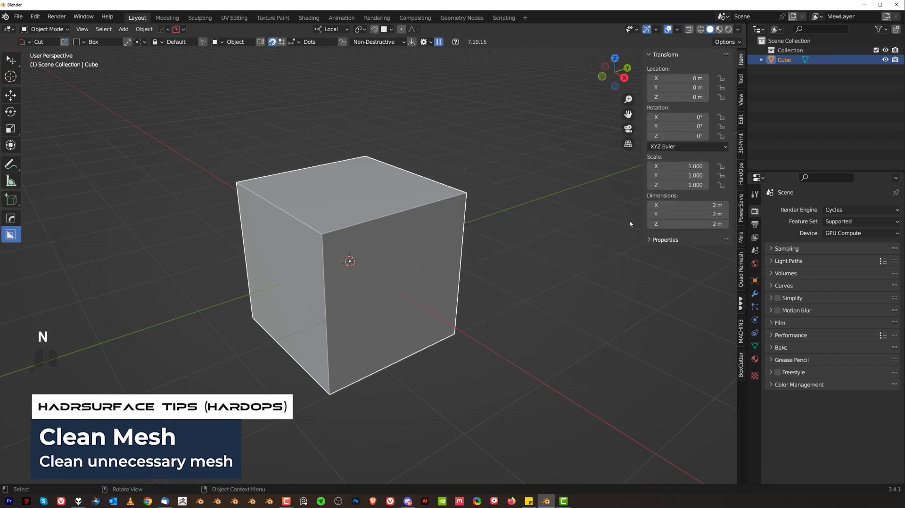
left_click(737, 146)
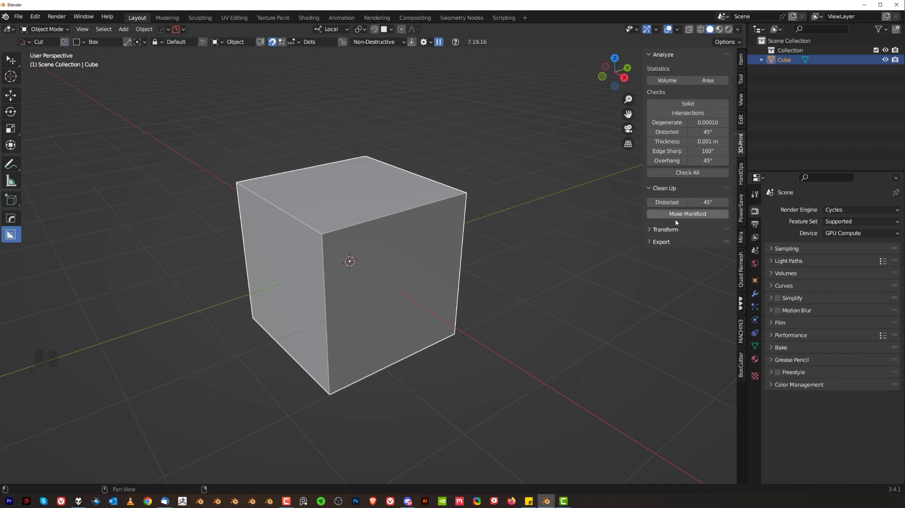
key("n")
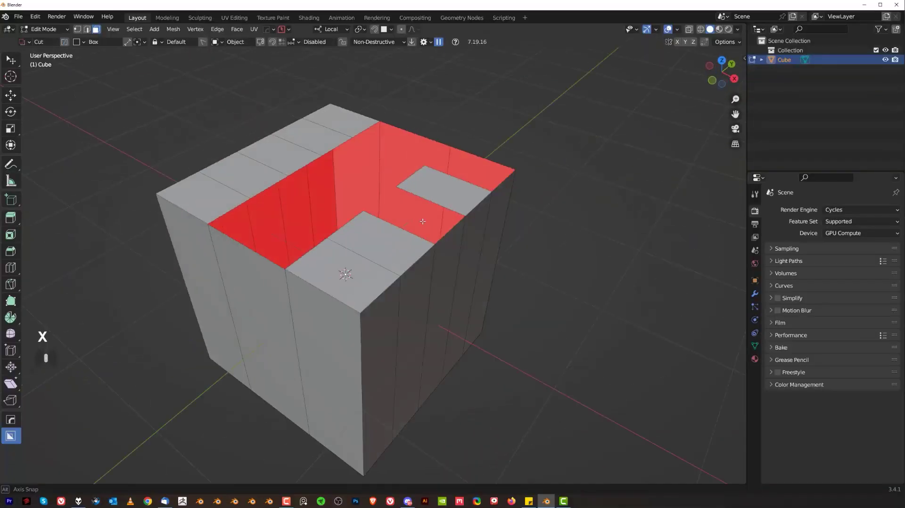
Fill most of the opening in the cube's top with repeated Smart Face operations, starting from the vertex at the opening's outer corner
middle_click_drag(395, 235, 373, 218)
scroll(245, 230, "up", 2)
scroll(373, 218, "down", 2)
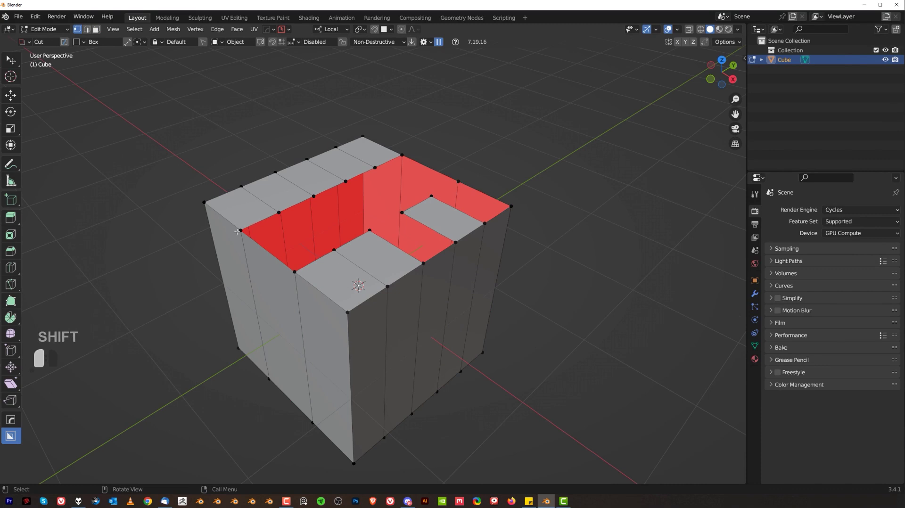
scroll(394, 221, "up", 1)
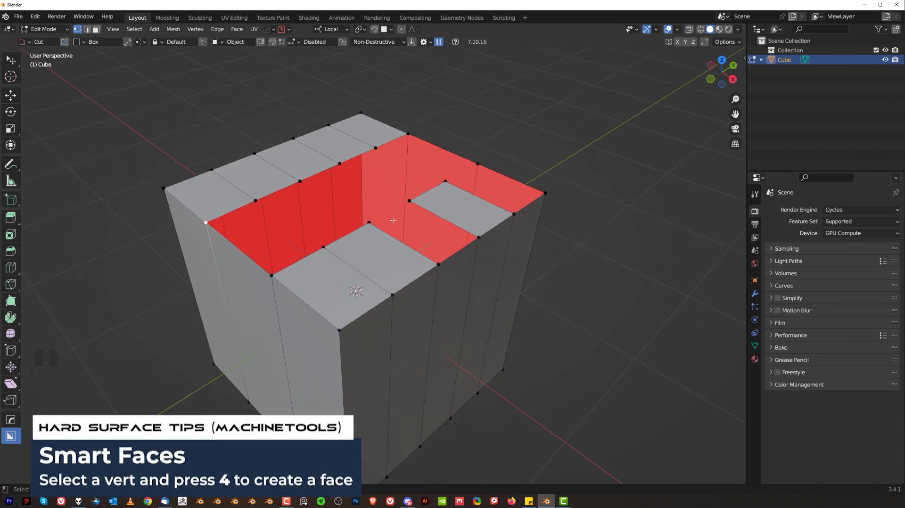
key("4")
key("4")
key("4")
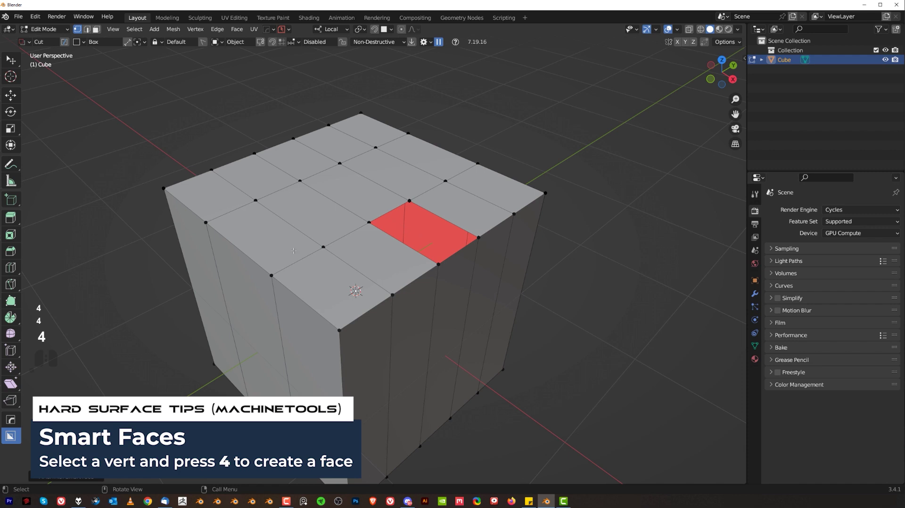
Close the last gap in the cube's top with Smart Face from the vertex at the gap's inner corner
scroll(429, 173, "up", 2)
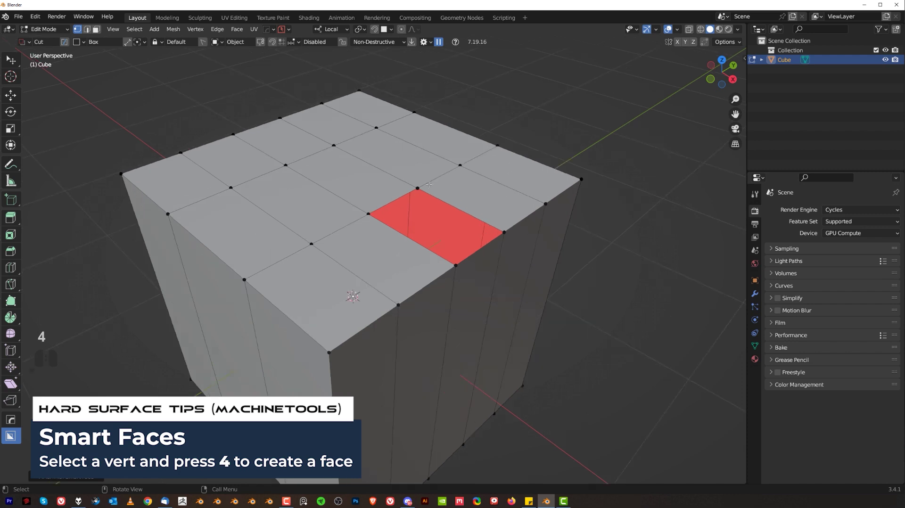
left_click(425, 173)
key("4")
scroll(456, 214, "down", 3)
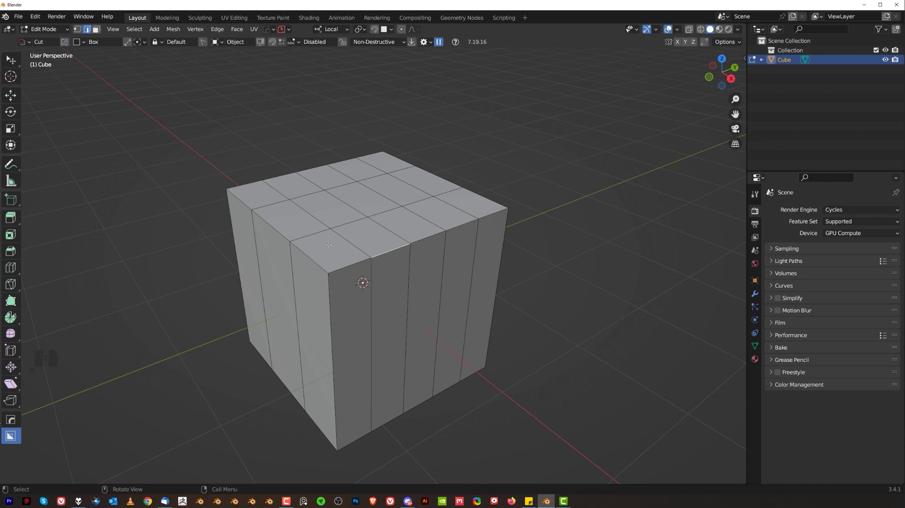
Delete the selected faces of the cube's middle band so that two separate open halves are left
key("Tab")
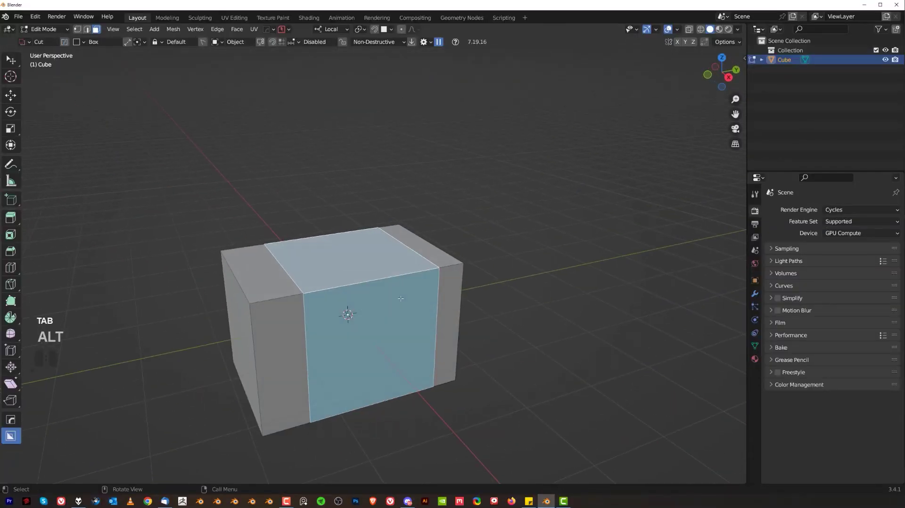
key("x")
left_click(505, 260)
middle_click_drag(505, 262, 401, 266)
Try bridging the facing open edge loops of the two halves with LoopTools Bridge, and undo it
key("Tab")
scroll(302, 255, "up", 1)
middle_click_drag(257, 266, 391, 238)
left_click(349, 243, "alt")
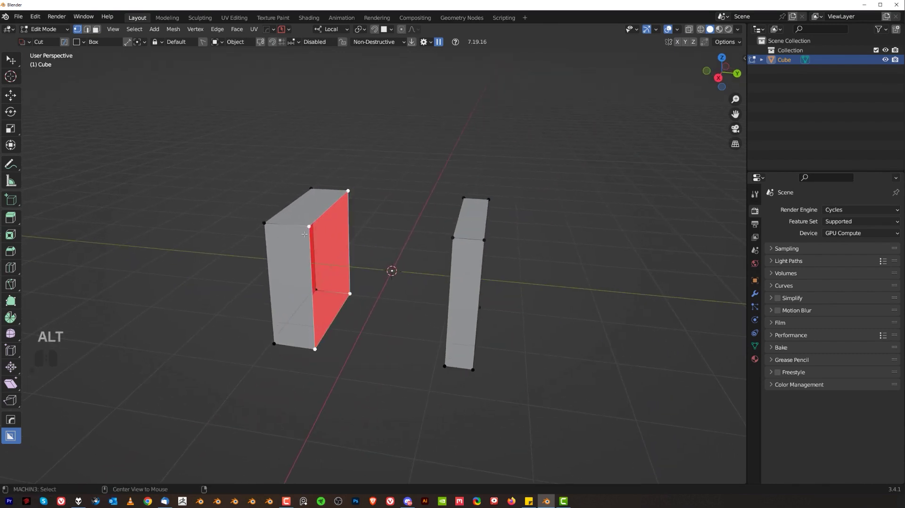
left_click(449, 241, "alt+shift")
middle_click_drag(450, 242, 579, 242)
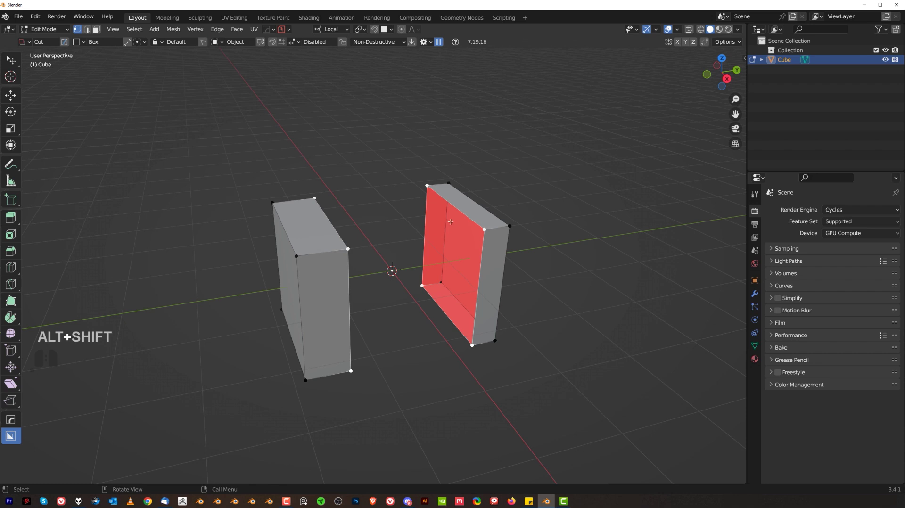
key("Tab")
right_click(432, 205)
mouse_move(423, 168)
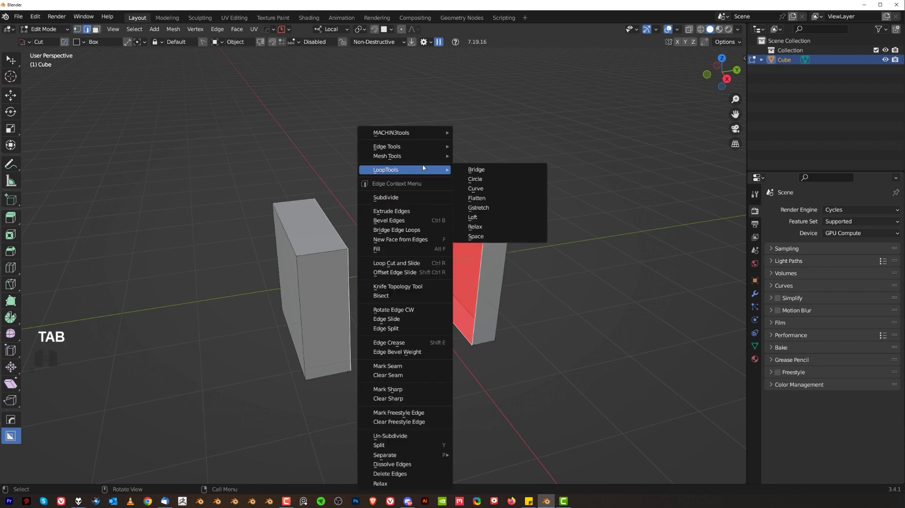
left_click(488, 171)
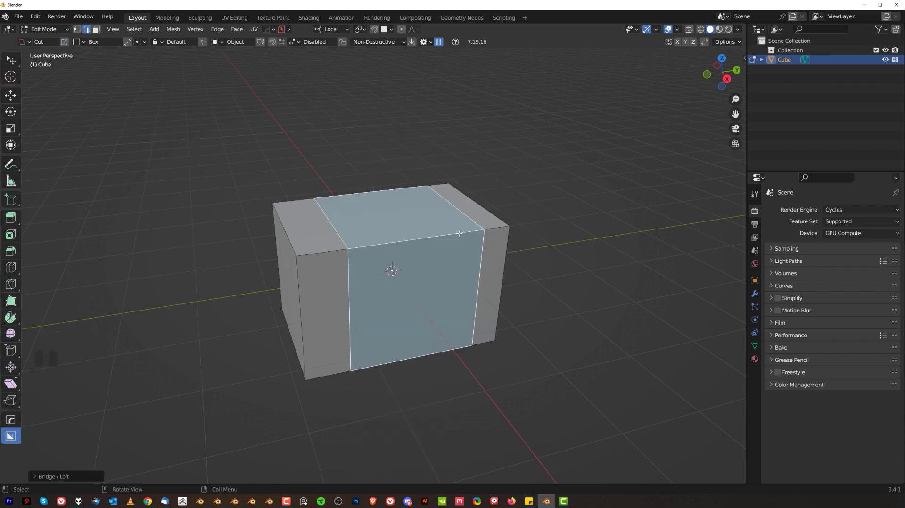
key("ctrl+z")
Select the facing open edge loops of both halves and bridge them with MACHIN3tools Smart Edge
middle_click_drag(418, 239, 452, 223)
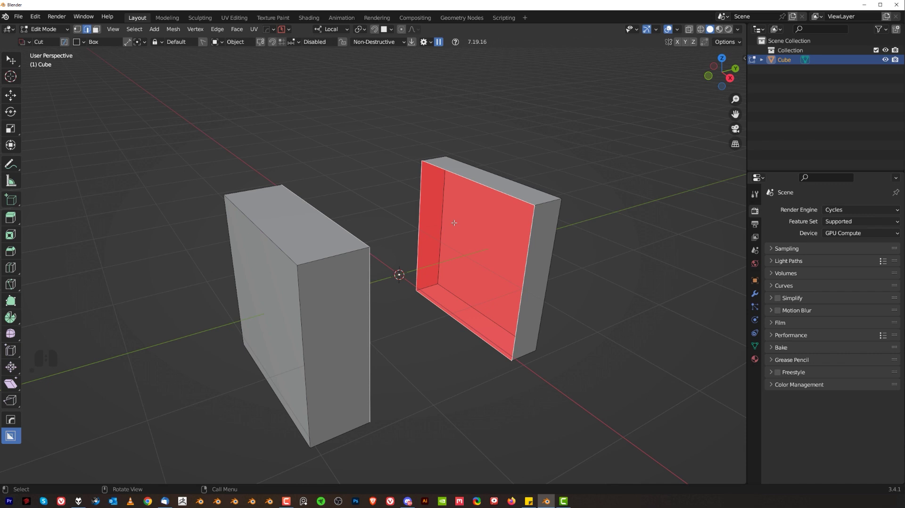
middle_click_drag(450, 212, 348, 213)
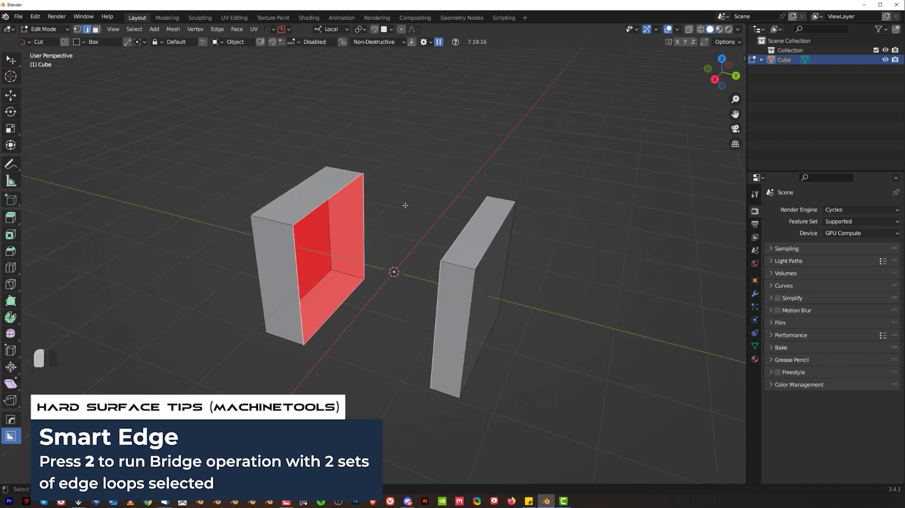
middle_click_drag(405, 205, 428, 223, "alt")
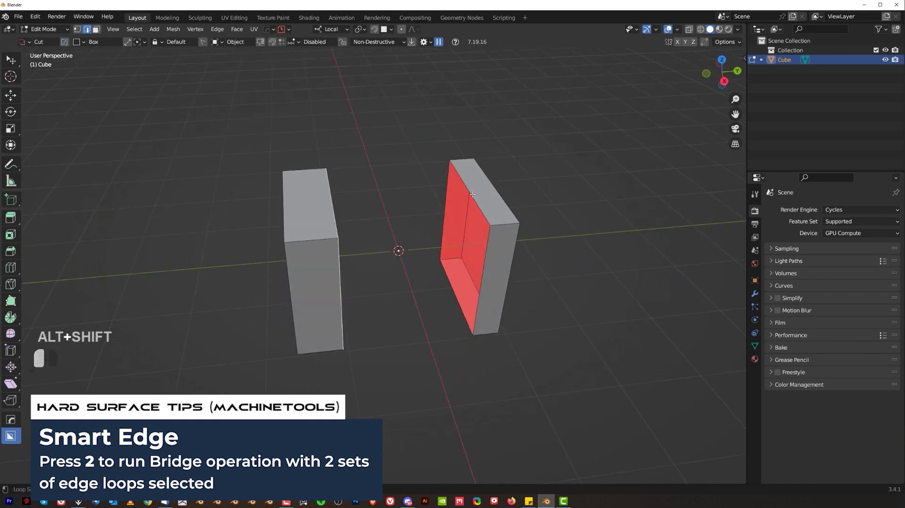
left_click(448, 196, "alt+shift")
key("2")
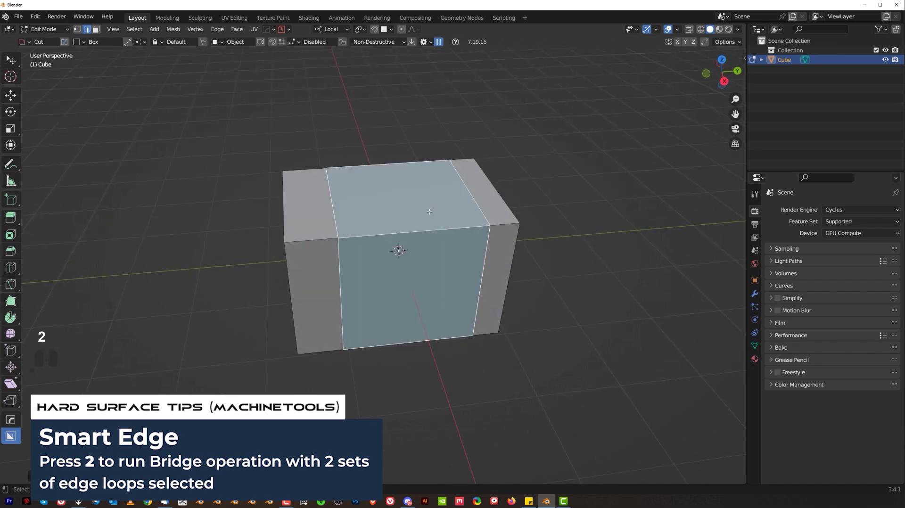
Add a cylinder mesh and shade it with the HardOps Sharpen operation
key("shift+a")
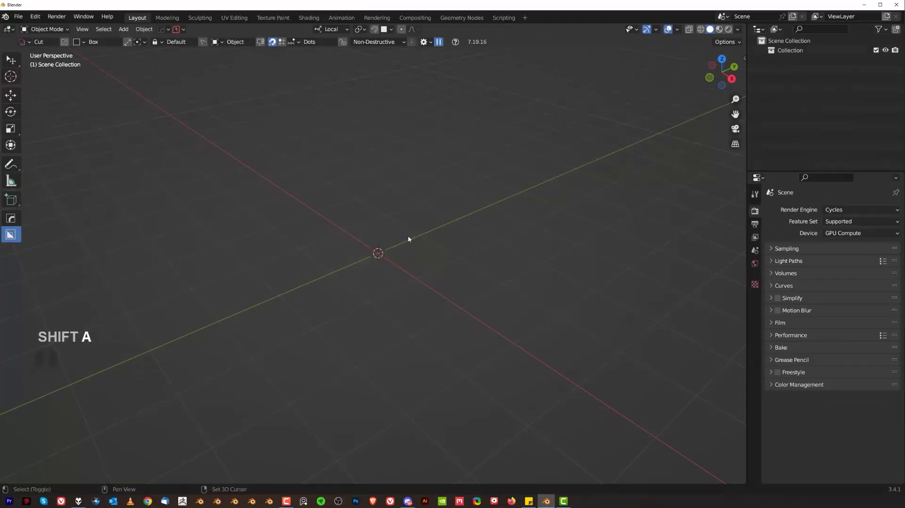
mouse_move(408, 236)
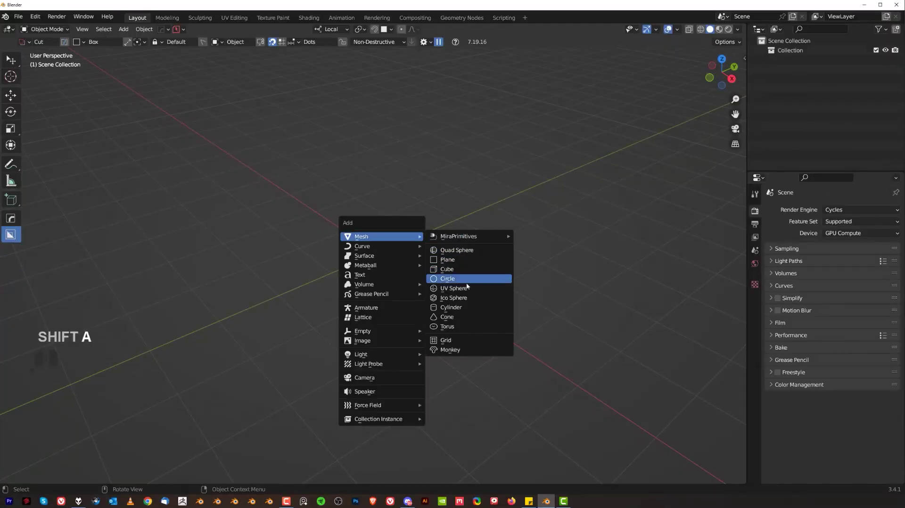
left_click(467, 307)
key("q")
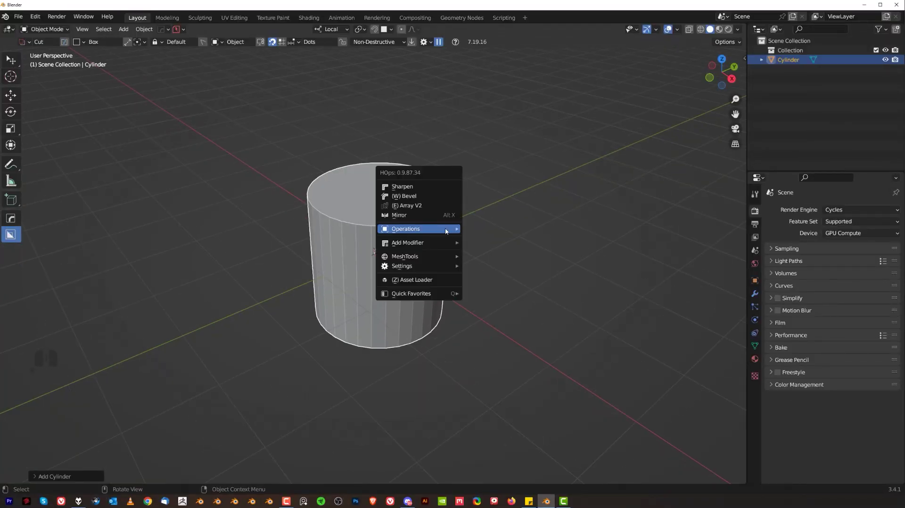
left_click(426, 190)
Select the cylinder's top and bottom cap faces in Edit Mode and inset both
scroll(466, 250, "up", 2)
middle_click_drag(465, 250, 508, 243)
key("Tab")
left_click(450, 198)
scroll(440, 238, "down", 2)
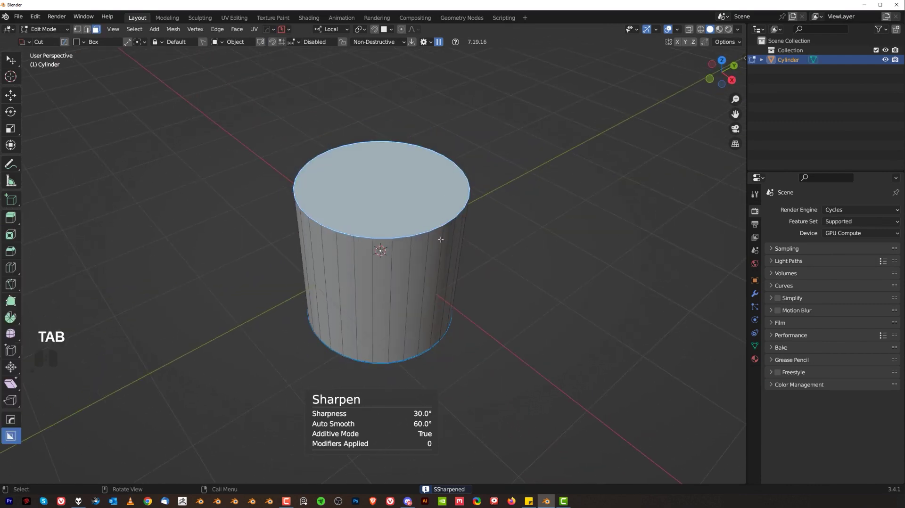
middle_click_drag(440, 238, 436, 188)
middle_click_drag(407, 315, 410, 271)
left_click(410, 283, "shift")
middle_click_drag(496, 251, 567, 297)
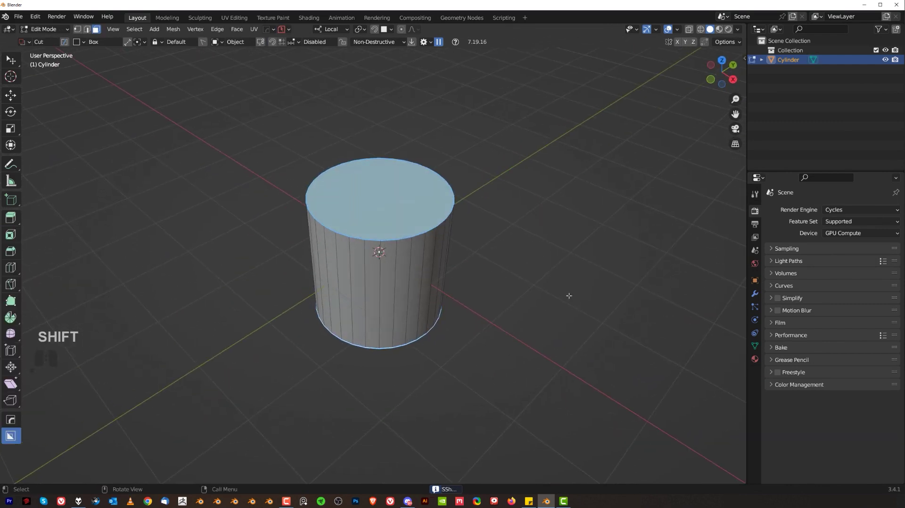
key("i")
left_click(556, 257)
Delete the inset cap faces and bridge the two inner edge loops with Smart Edge to form a tube
key("x")
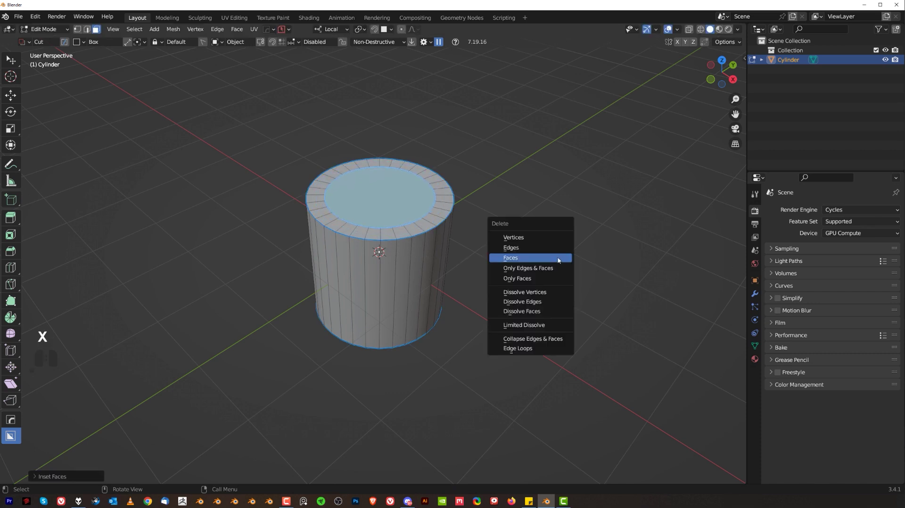
left_click(559, 259)
middle_click_drag(505, 239, 479, 257)
key("2")
left_click(427, 211, "alt")
left_click_drag(427, 212, 417, 293, "alt")
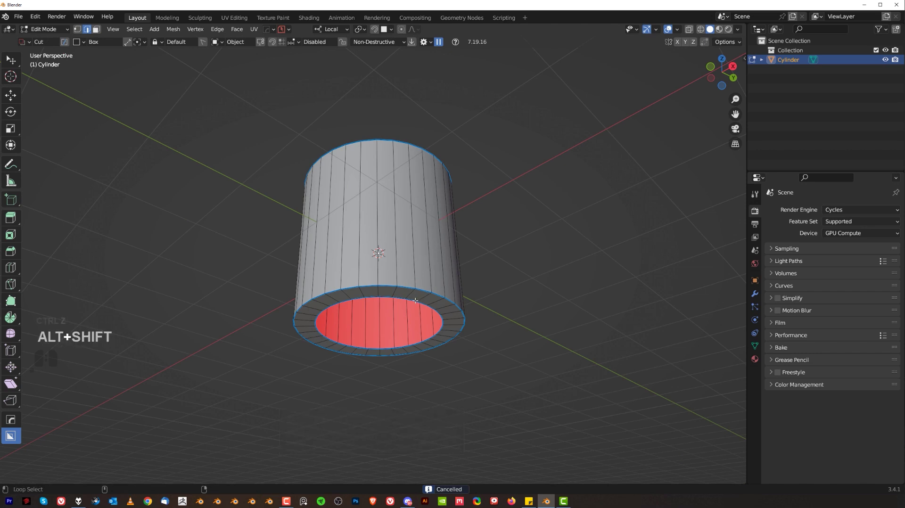
key("ctrl+z")
key("2")
mouse_move(486, 229)
middle_mouse_down()
mouse_move(499, 250)
mouse_move(476, 230)
middle_mouse_up()
Extract the tube's selected inner wall faces as a separate solidified plate with HardOps Curve/Extract
key("Tab")
scroll(577, 205, "up", 2)
key("q")
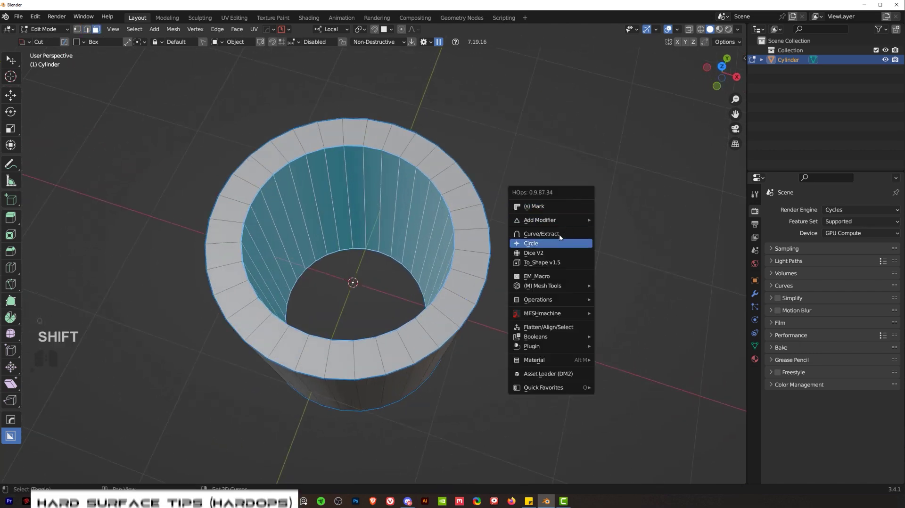
left_click(533, 236, "shift")
scroll(608, 262, "down", 1)
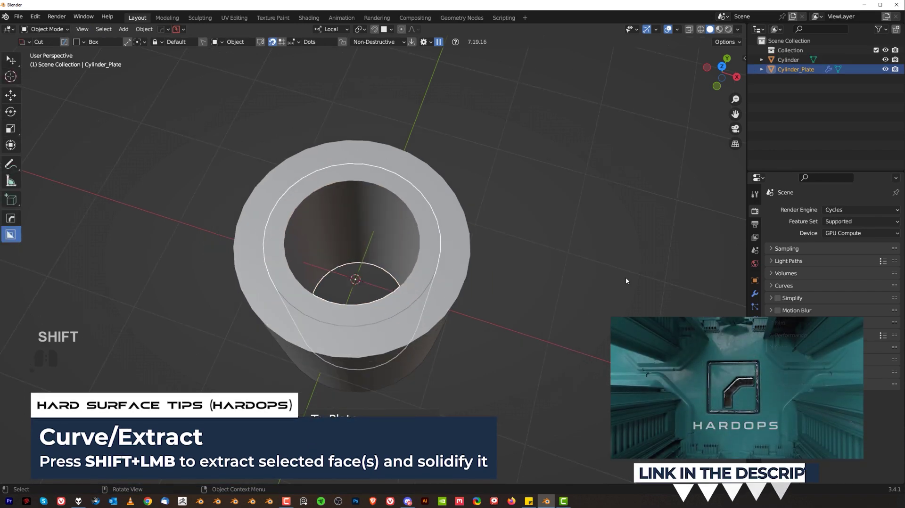
Scale the extracted plate down slightly to leave a gap inside the tube, and apply its modifier with HardOps CSharp
key("shift+s")
left_click(563, 257)
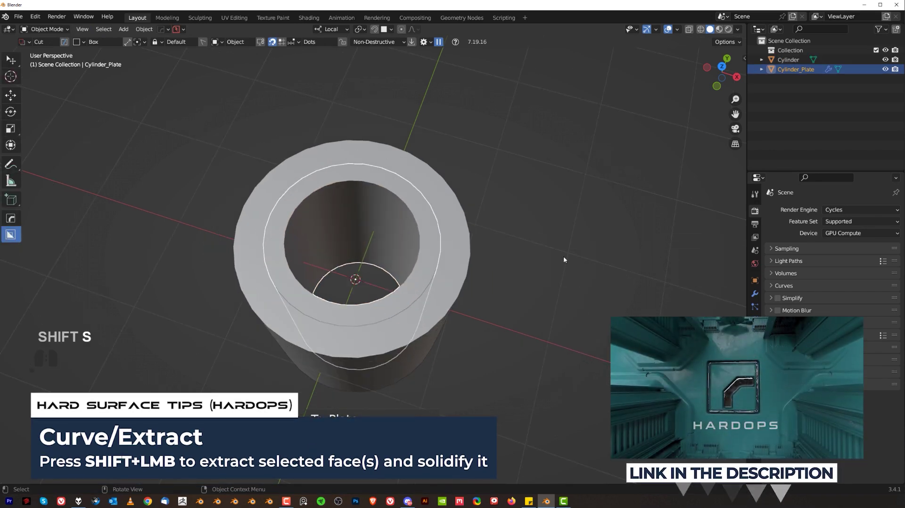
key("s")
left_click(643, 264)
middle_click_drag(563, 278, 499, 247)
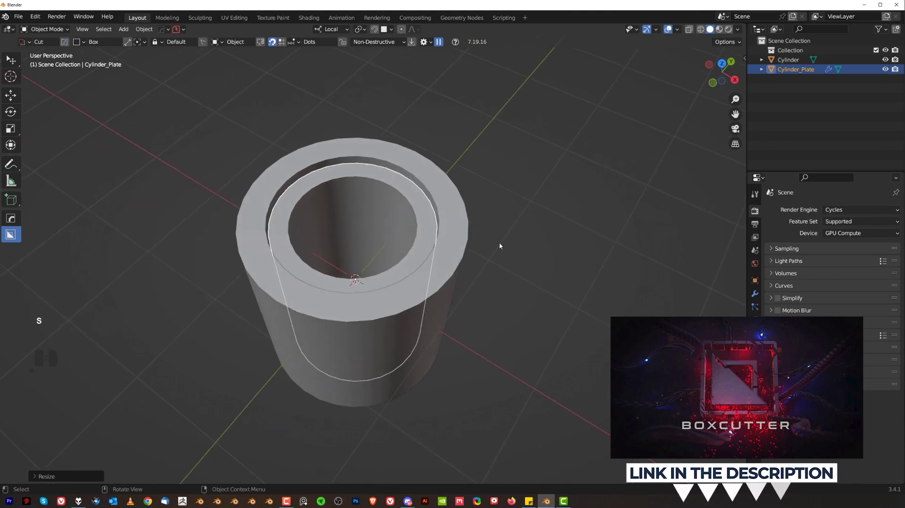
key("q")
left_click(427, 219, "ctrl")
Add a MACHIN3tools Thread to the plate's ring of inner wall faces, increase its number of turns, and return to Object Mode
key("Tab")
scroll(375, 221, "up", 4)
left_click(331, 187, "alt")
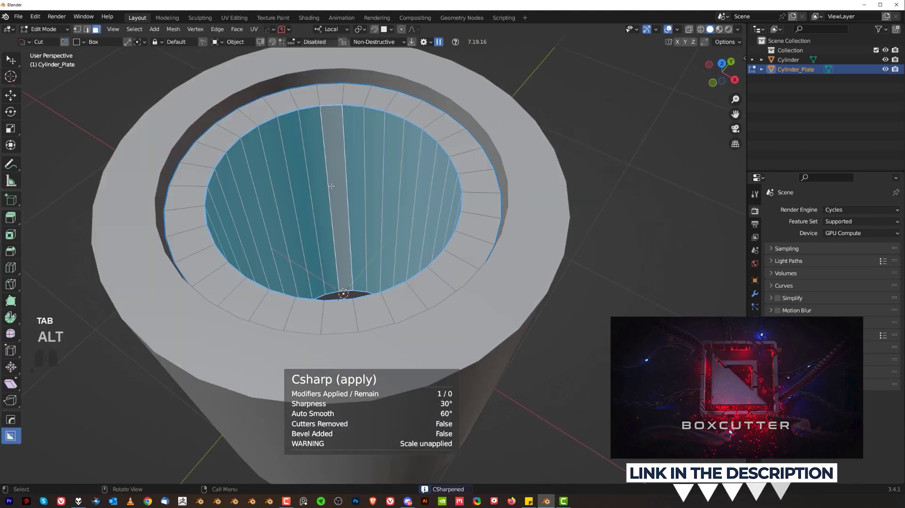
right_click(386, 180)
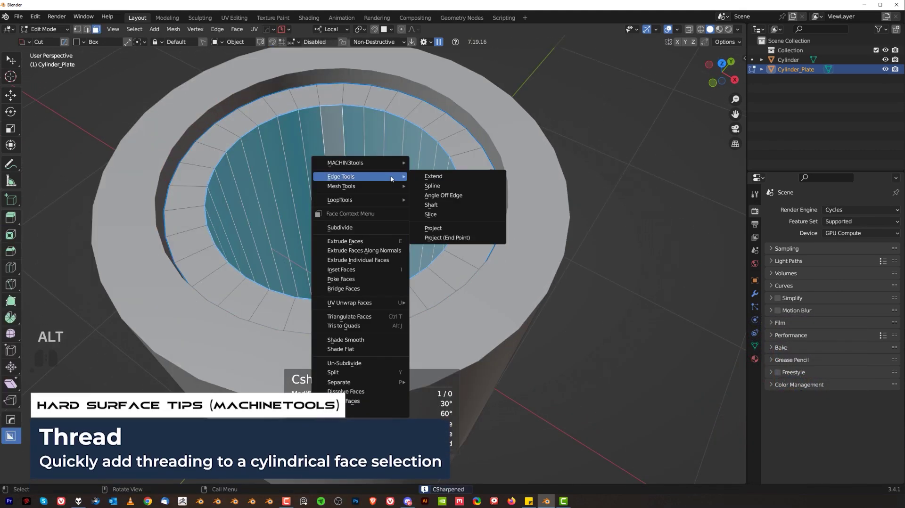
mouse_move(377, 163)
left_click(437, 163)
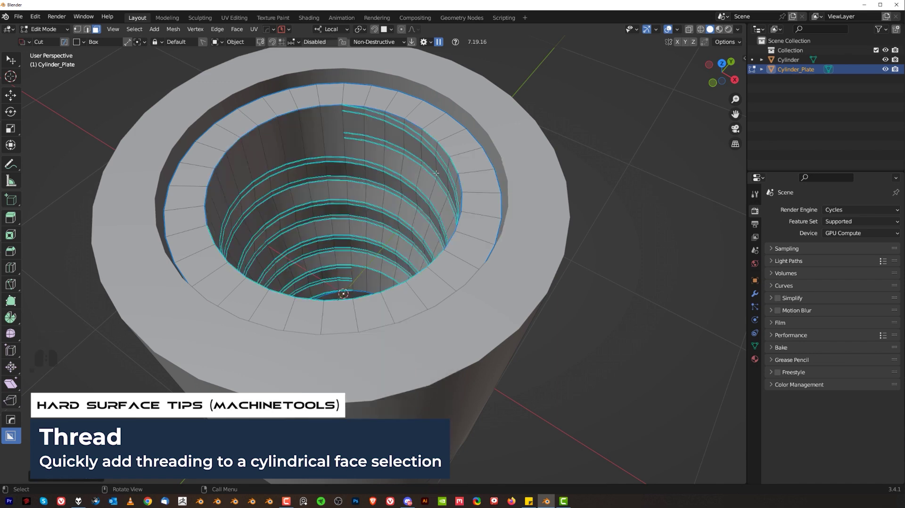
scroll(371, 158, "up", 5, "shift")
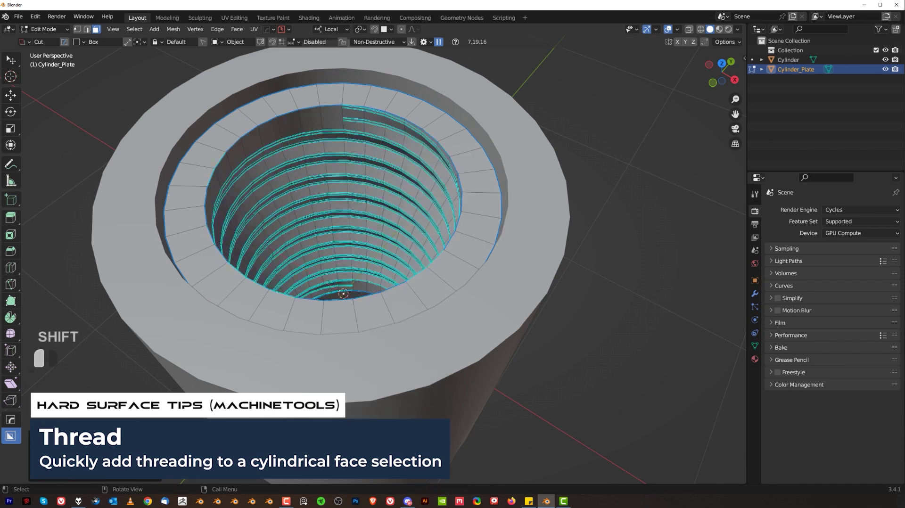
key("Tab")
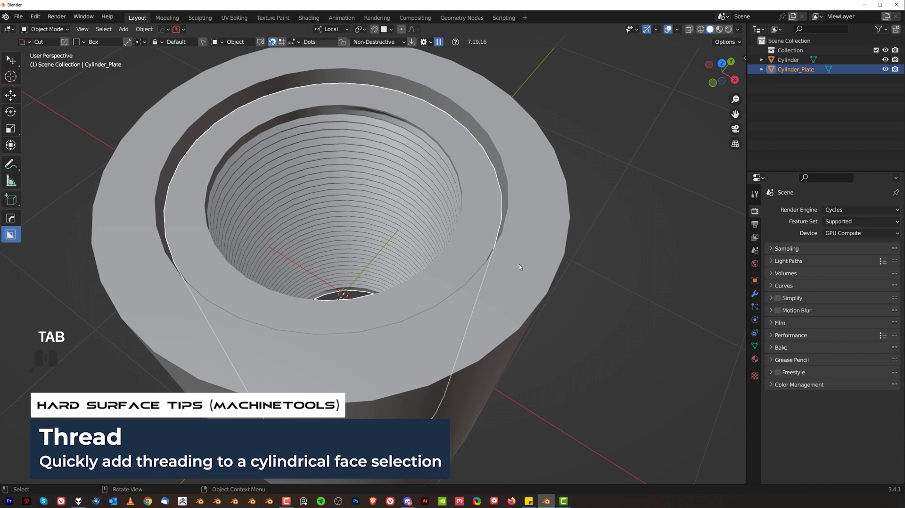
middle_click_drag(518, 267, 624, 205)
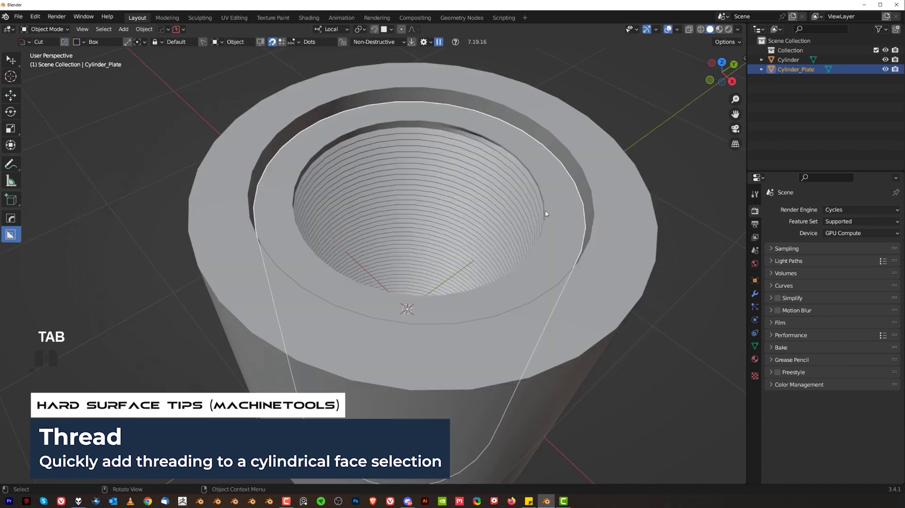
middle_click_drag(545, 213, 451, 194, "shift")
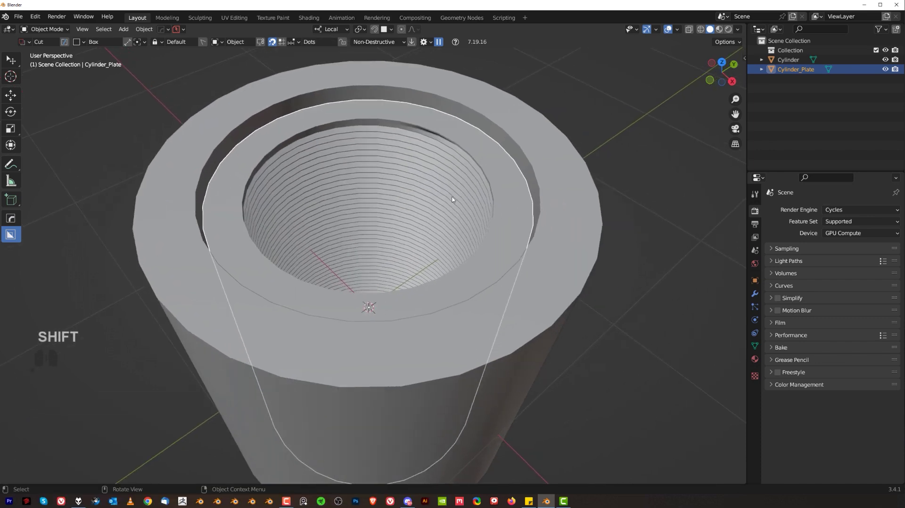
Delete the threaded plate and the remaining cylinder to empty the scene
scroll(452, 199, "down", 5)
key("x")
left_click(418, 224)
scroll(418, 222, "up", 4)
left_click(416, 208)
key("x")
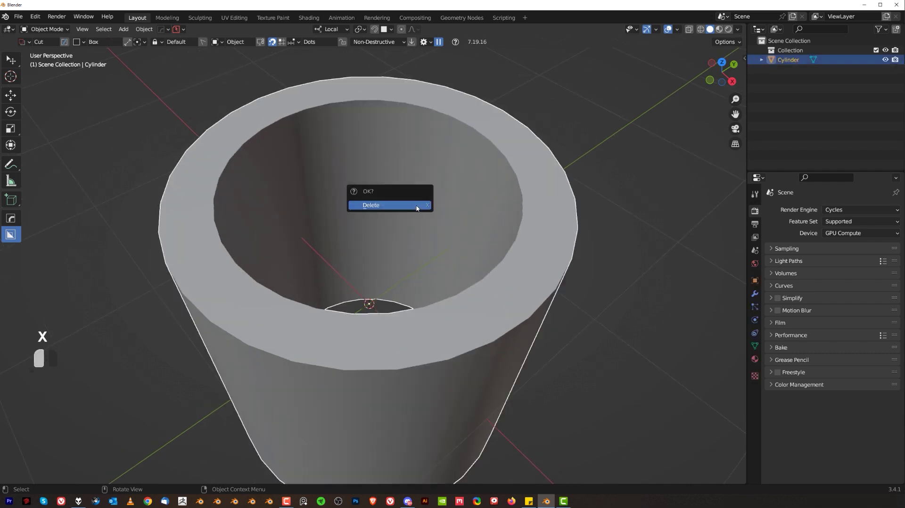
left_click(416, 208)
Add a 2 m cube mesh at the world origin
middle_click_drag(420, 262, 463, 181, "shift")
key("shift+a")
mouse_move(461, 188)
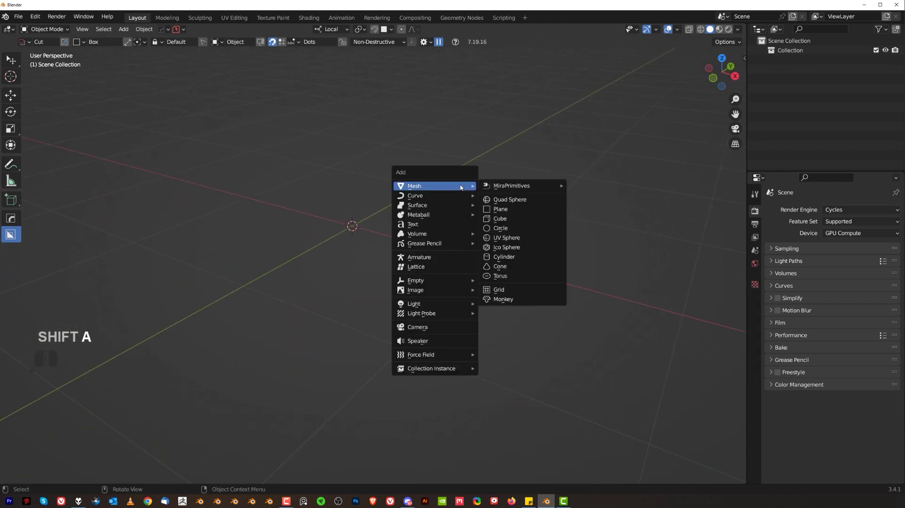
left_click(501, 219)
scroll(450, 220, "down", 4)
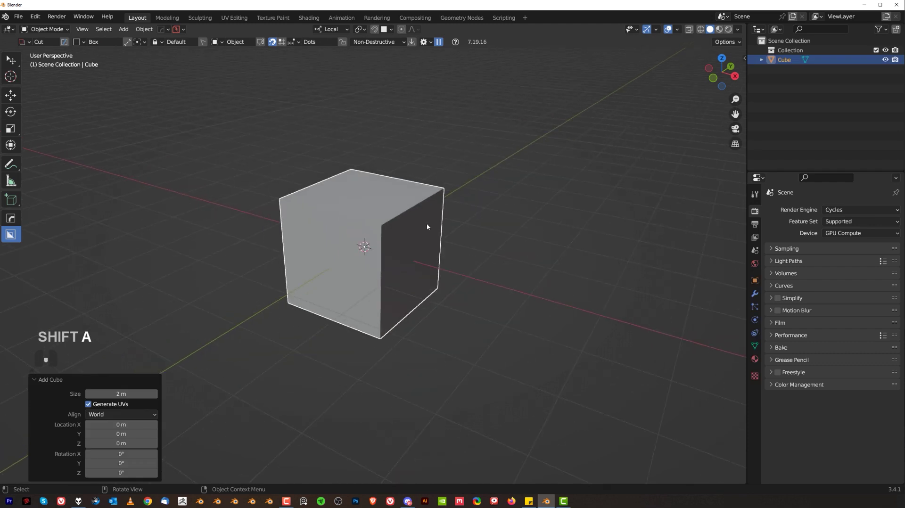
scroll(415, 232, "up", 2)
Turn on Cavity shading for the viewport through the HardOps viewport options
key("alt+v")
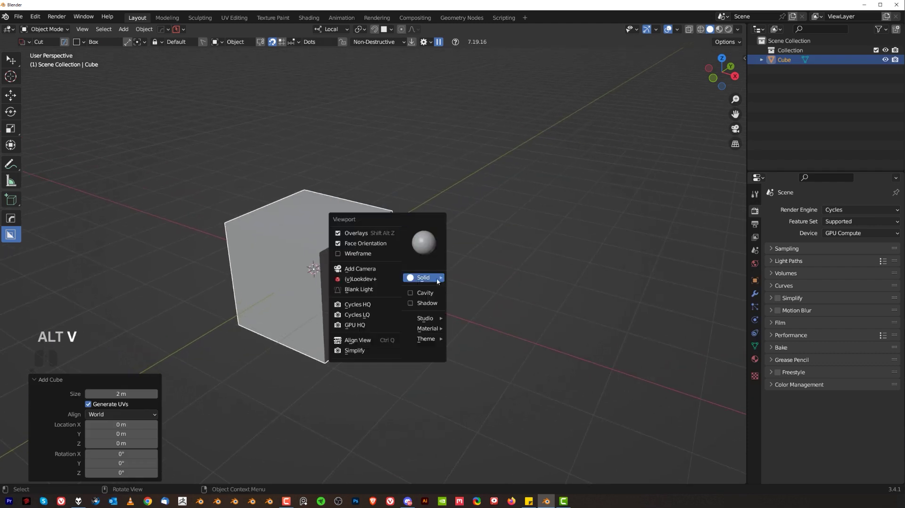
left_click(436, 293)
scroll(395, 270, "up", 1)
scroll(387, 278, "down", 2)
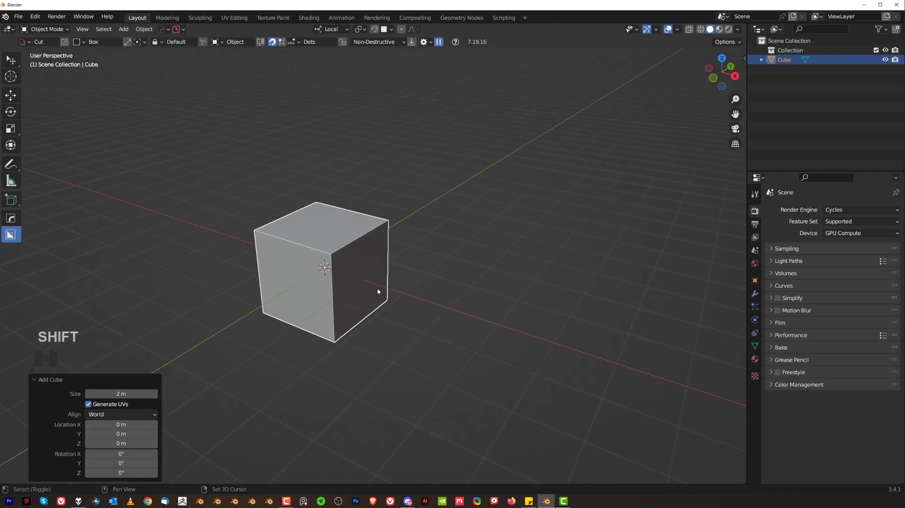
Duplicate the cube, place the copy above and behind the original, and rotate it about 36° in the view plane
key("shift+d")
left_click(502, 193)
key("r")
left_click(521, 254)
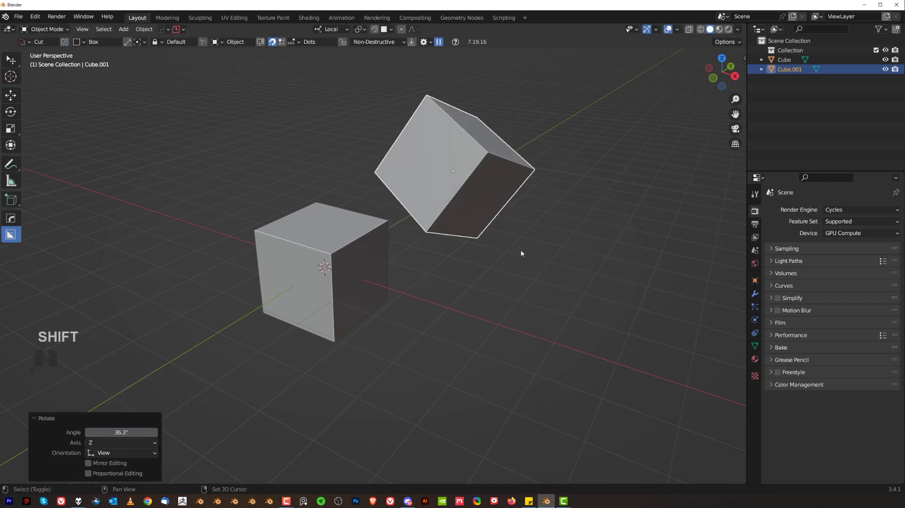
middle_click_drag(521, 254, 459, 271, "shift")
Copy the tilted cube's rotation onto the upright cube at the world origin
left_click(306, 276, "shift")
left_click(432, 185, "shift")
left_click(268, 318)
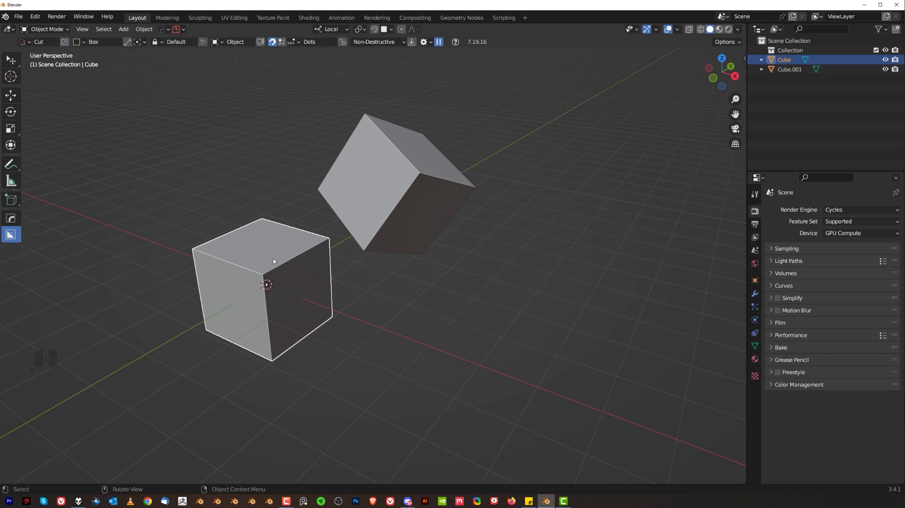
left_click(397, 190, "shift")
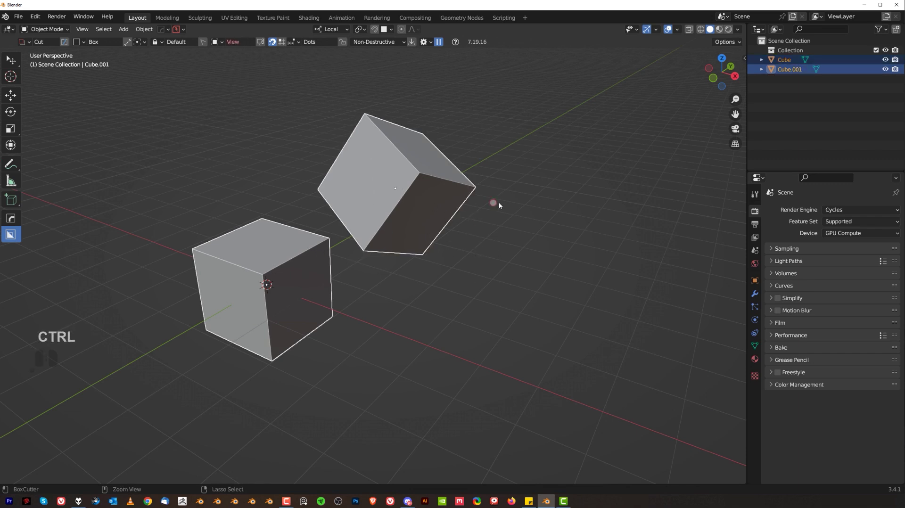
key("ctrl+c")
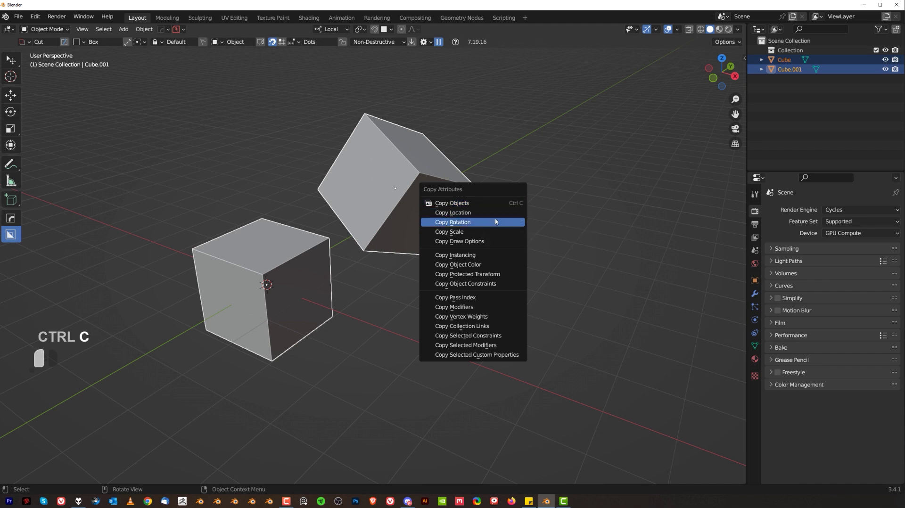
left_click(494, 221)
Cancel the accidental BoxCutter cut and clear the rotation of the cube at the world origin
left_click(259, 278)
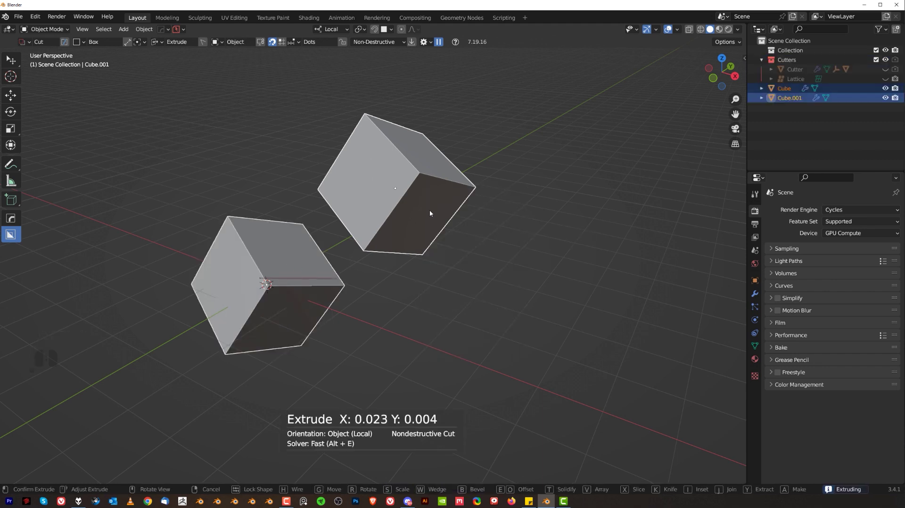
key("Escape")
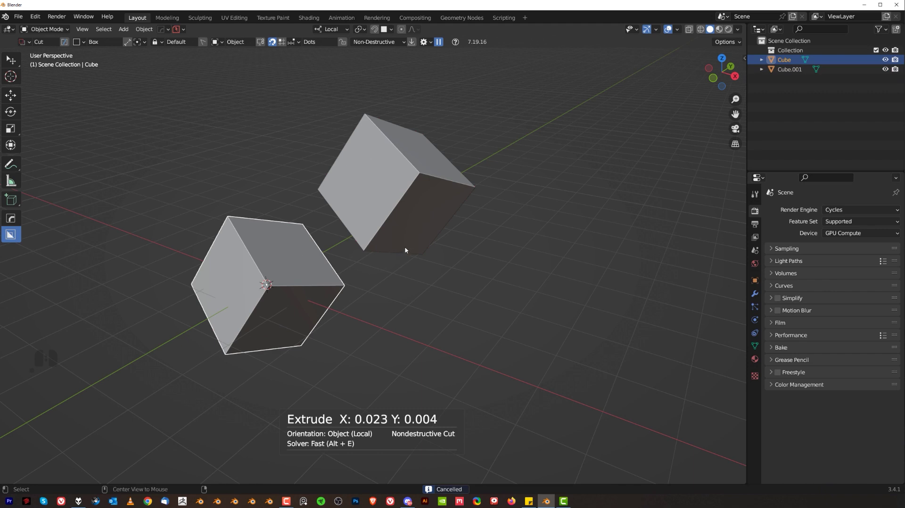
key("alt+r")
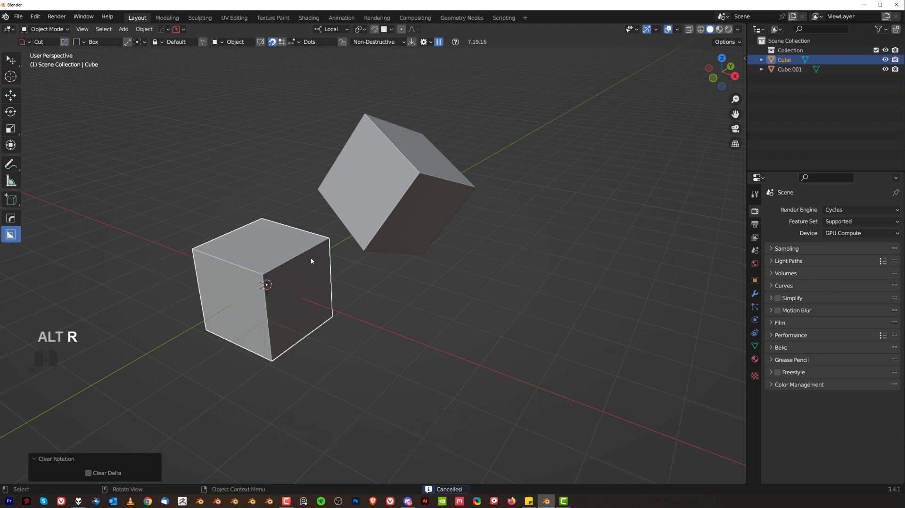
Align the cube at the world origin to the active tilted cube's location and rotation with MACHIN3tools Align
left_click(408, 250, "shift")
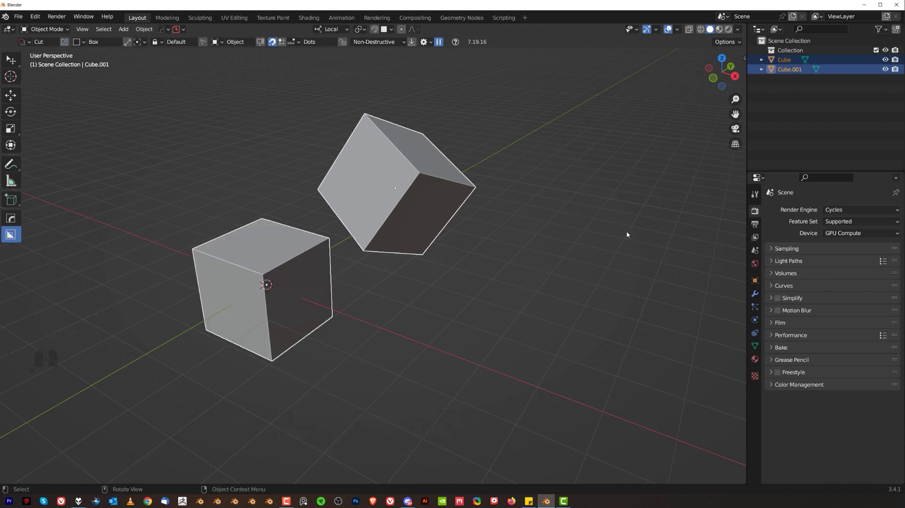
key("alt+a")
key("s")
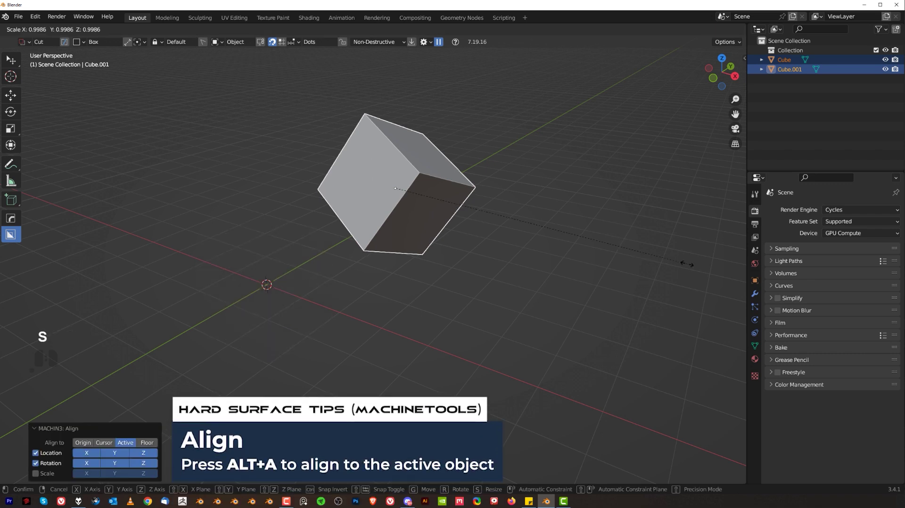
right_click(637, 258)
Scale one of the overlapping cubes uniformly to about 0.69 and stretch it along its local Z axis
left_click(390, 194)
key("s")
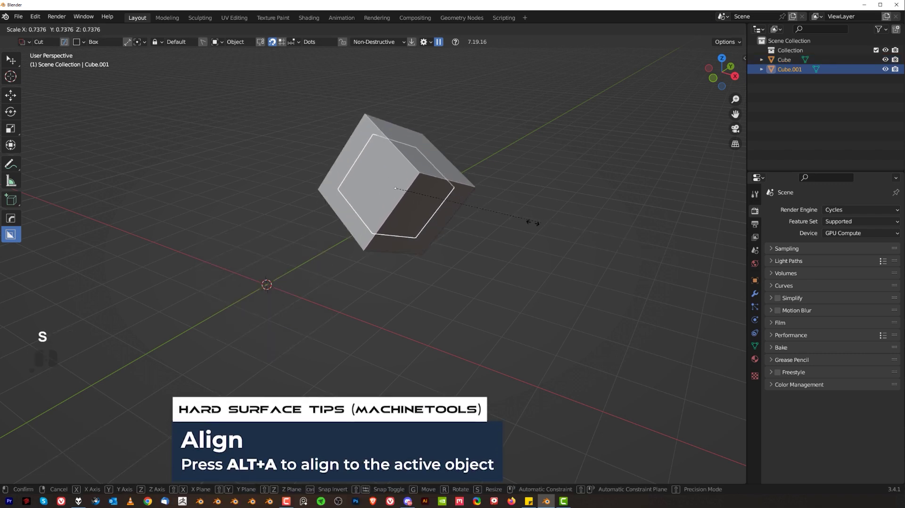
left_click(532, 218)
key("s")
key("z")
key("z")
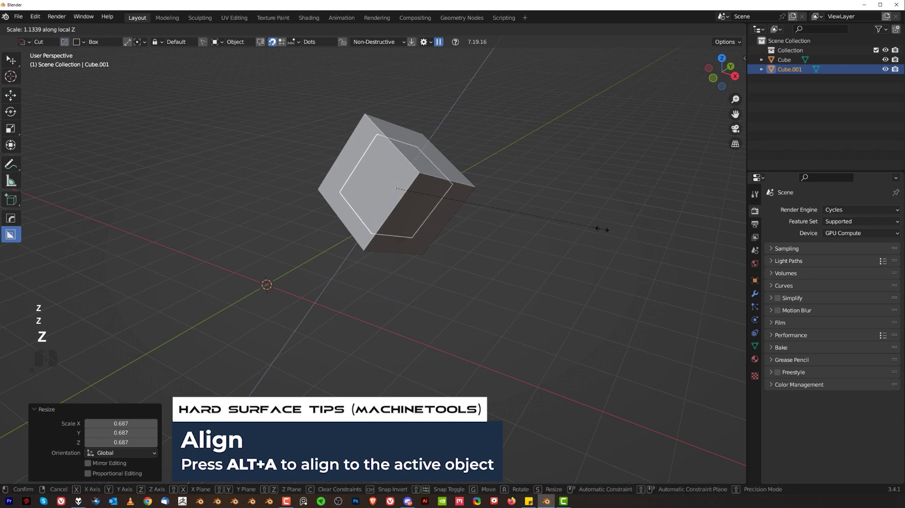
left_click(156, 153)
Select both overlapping cubes and use the stretched one as a HardOps boolean cutter on the other
left_click(378, 212, "shift")
key("q")
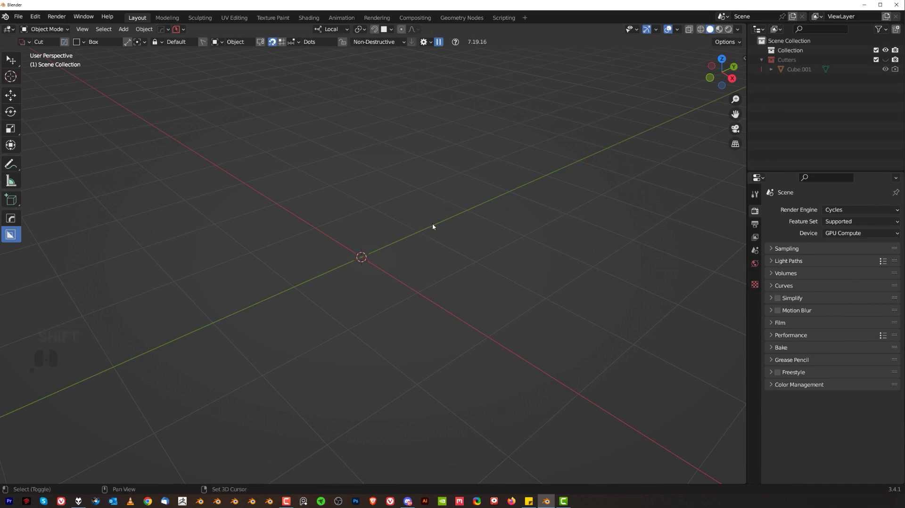
Examine the 3D cursor snapping choices and the options for setting an object's origin
key("shift+s")
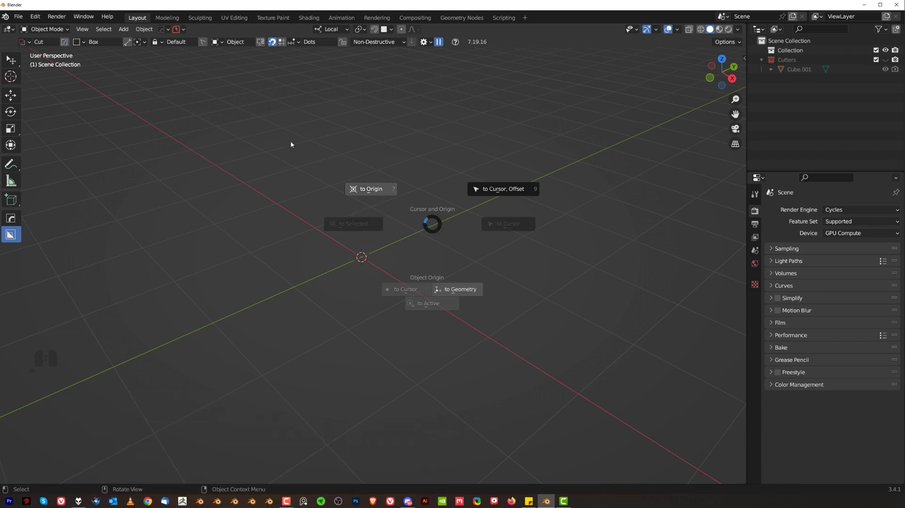
left_click(369, 190)
left_click(149, 28)
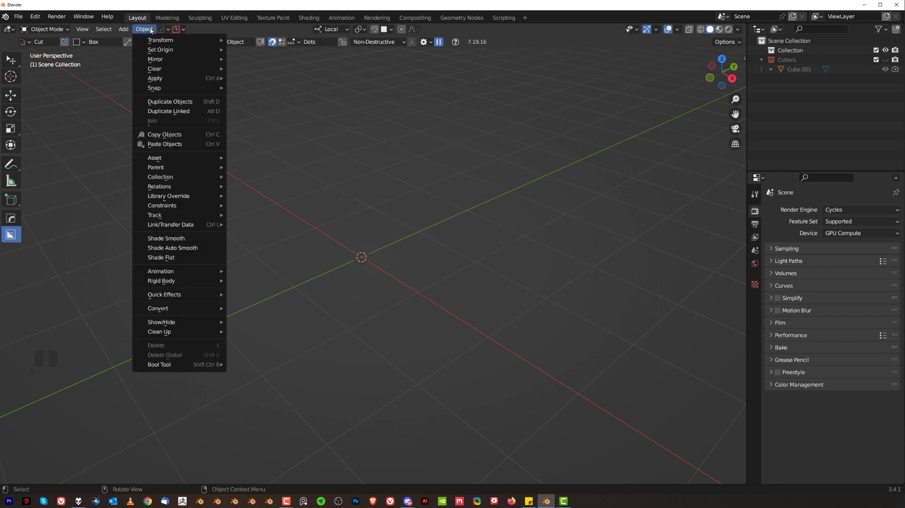
mouse_move(160, 49)
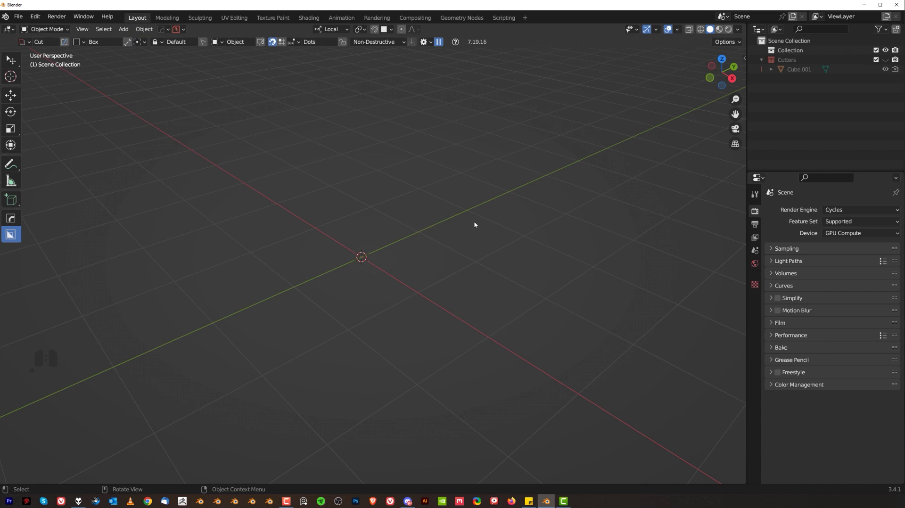
key("shift+s")
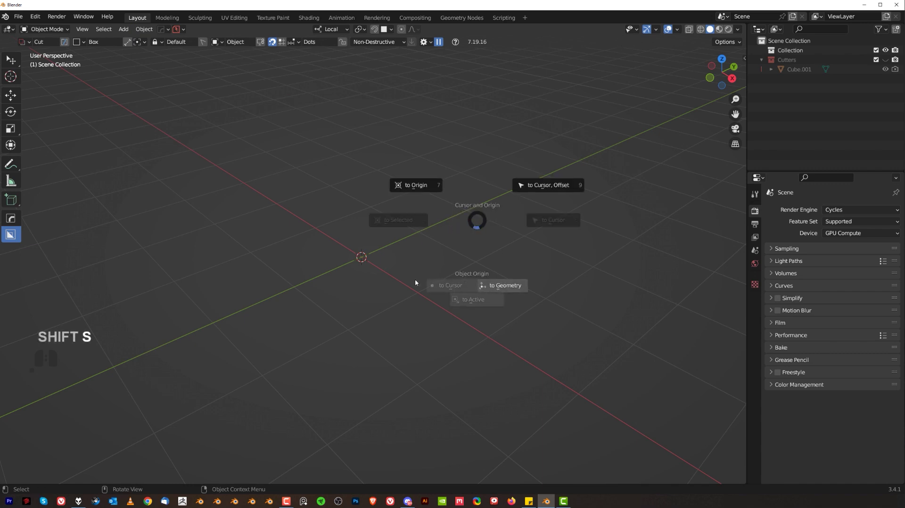
middle_click_drag(379, 269, 408, 254, "shift")
left_click(416, 249)
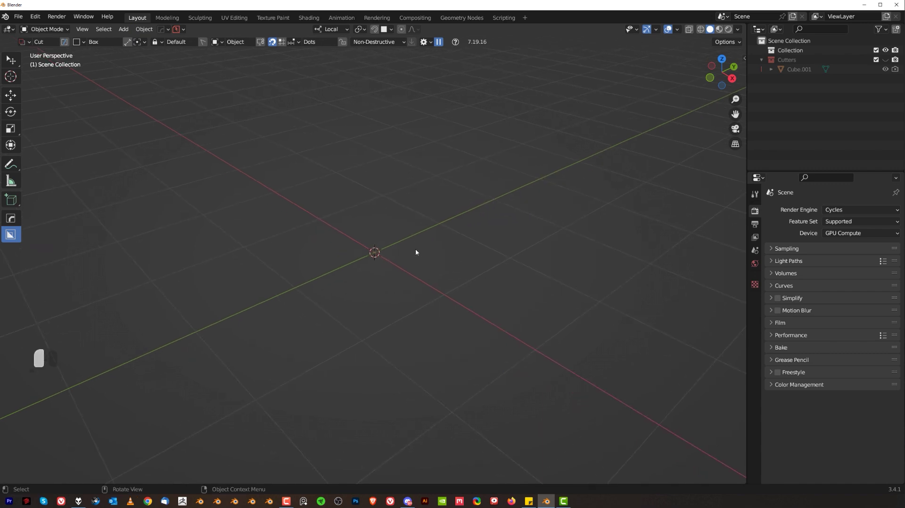
Add a cube mesh at the world origin
key("shift+a")
mouse_move(422, 239)
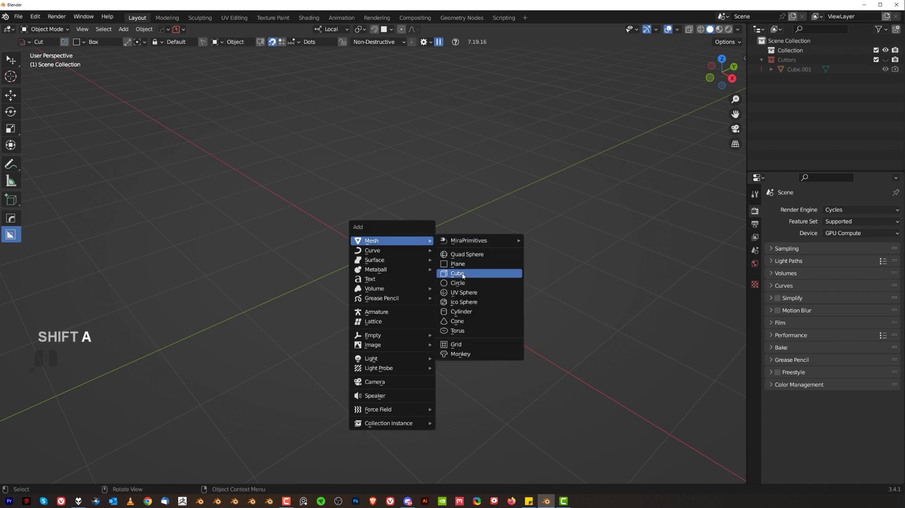
left_click(449, 271)
middle_click_drag(448, 269, 255, 264, "shift")
Convert the cube's positive-Y side face into a separate thick plate with HardOps To_Plate
key("Tab")
left_click(323, 256)
middle_click_drag(364, 245, 417, 254)
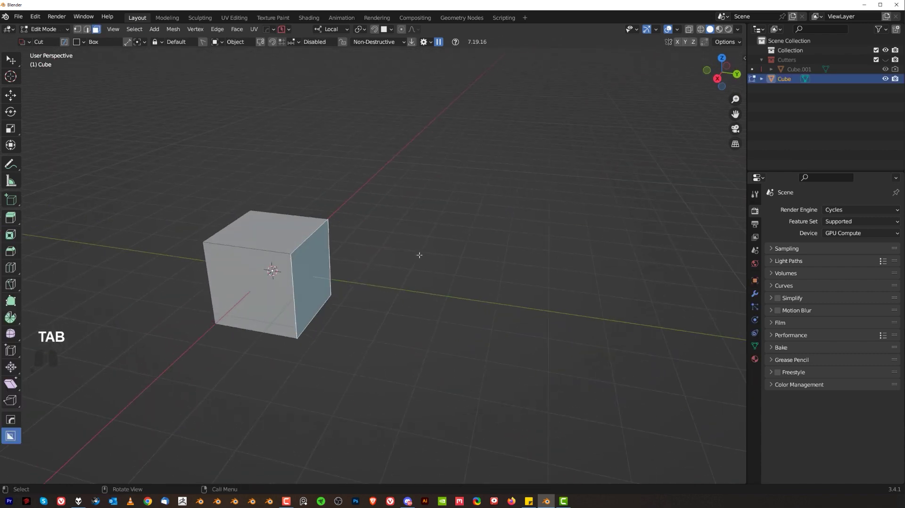
key("q")
left_click(400, 283)
left_click(454, 284)
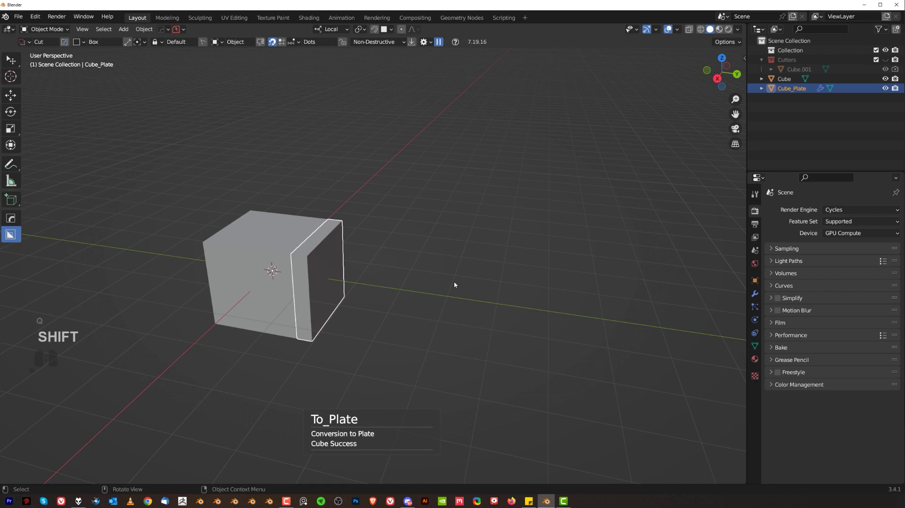
Move the plate about -2.01 m in X, 3.25 m in Y and 2.02 m in Z, and set its origin to its geometry
key("g")
left_click(431, 175)
mouse_move(456, 235)
middle_mouse_down()
mouse_move(422, 182)
mouse_move(371, 207)
mouse_move(324, 204)
mouse_move(424, 238)
mouse_move(440, 232)
middle_mouse_up()
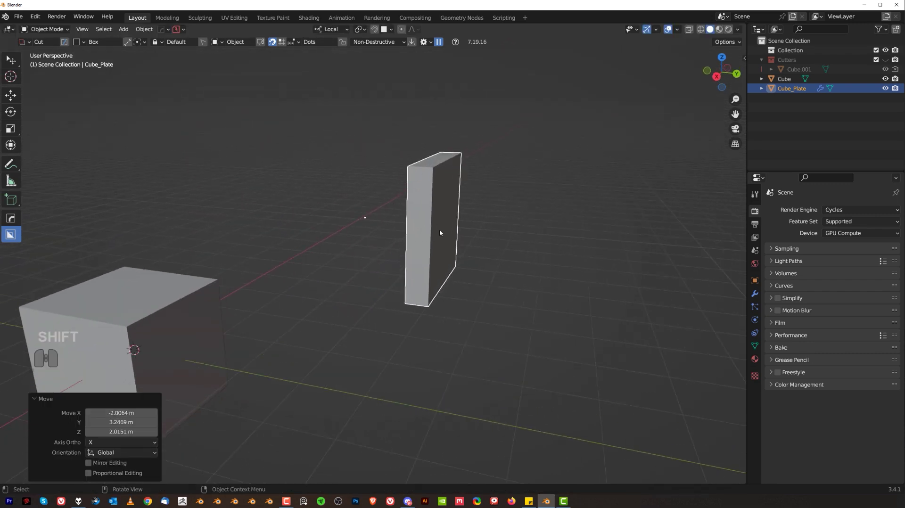
middle_click_drag(531, 205, 425, 216)
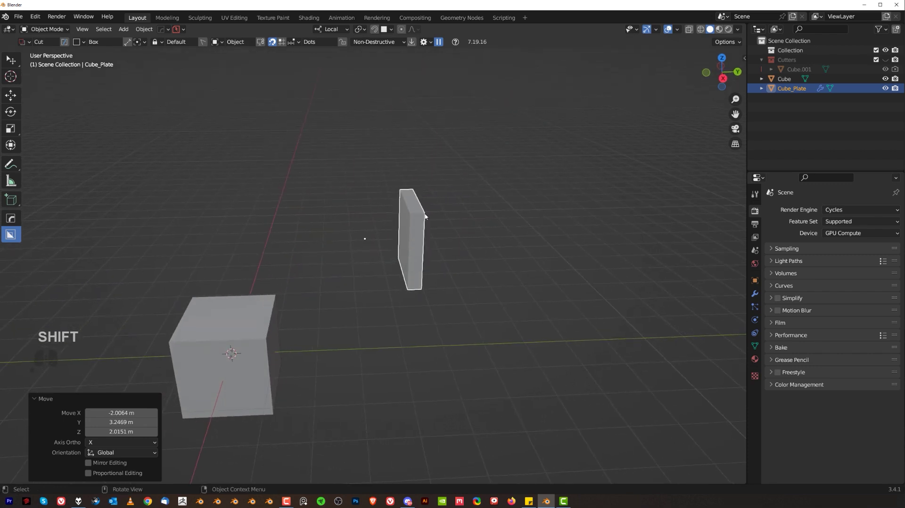
key("shift+s")
left_click(531, 311)
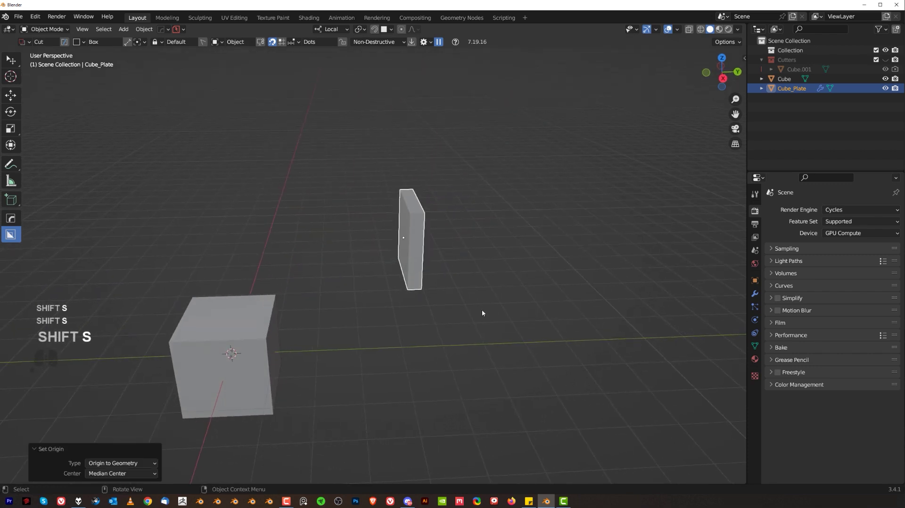
Delete the cube and the plate
middle_click_drag(384, 294, 385, 232)
left_click(281, 266, "shift")
left_click(420, 189, "shift")
key("x")
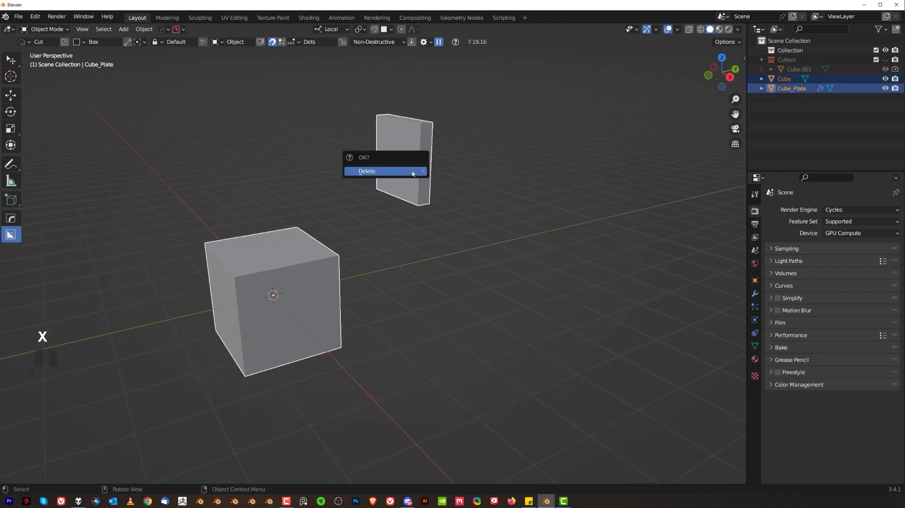
left_click(418, 172)
Add a 32-vertex cylinder with a 1 m radius and 2 m depth at the world origin
key("shift+a")
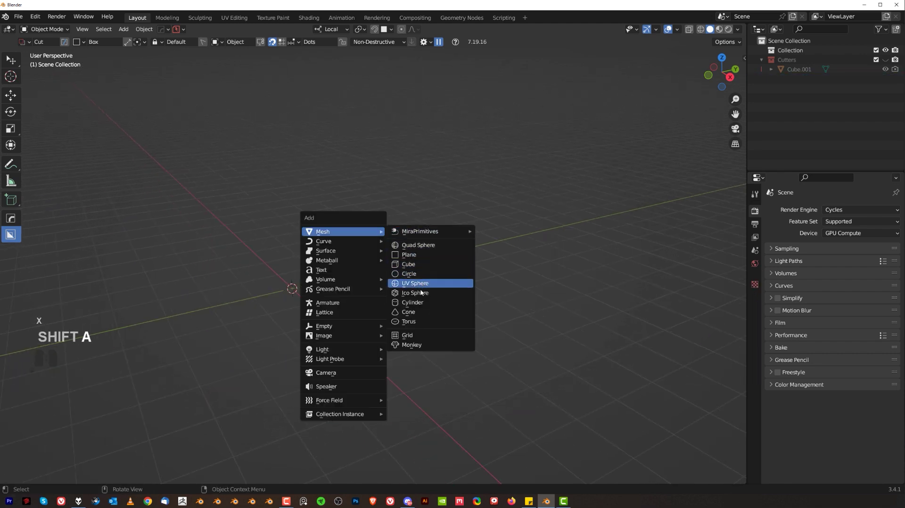
left_click(411, 302)
scroll(394, 290, "up", 5)
Add a 30° HardOps bevel and a Weighted Normal modifier to the cylinder
key("q")
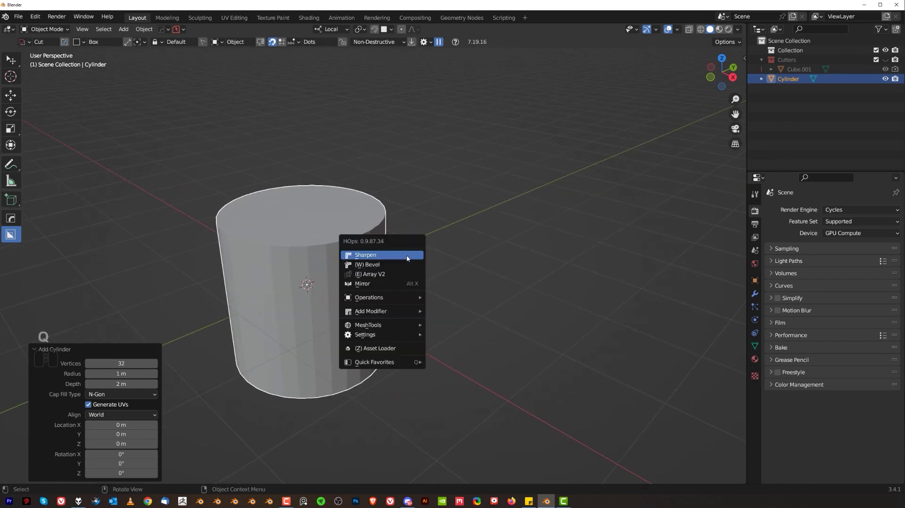
left_click(400, 259)
key("q")
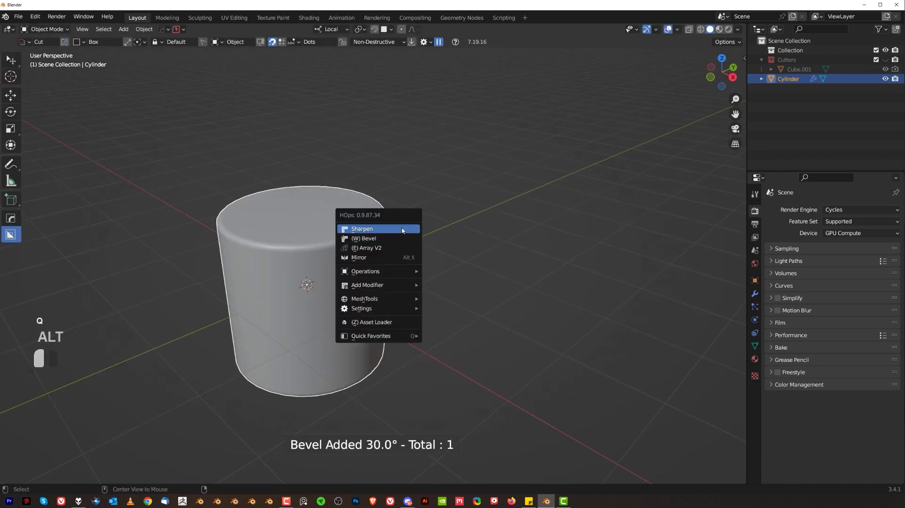
left_click(396, 229, "alt")
Show the viewport in Rendered shading and assign a HardOps blank Principled material to the cylinder
left_click(728, 30)
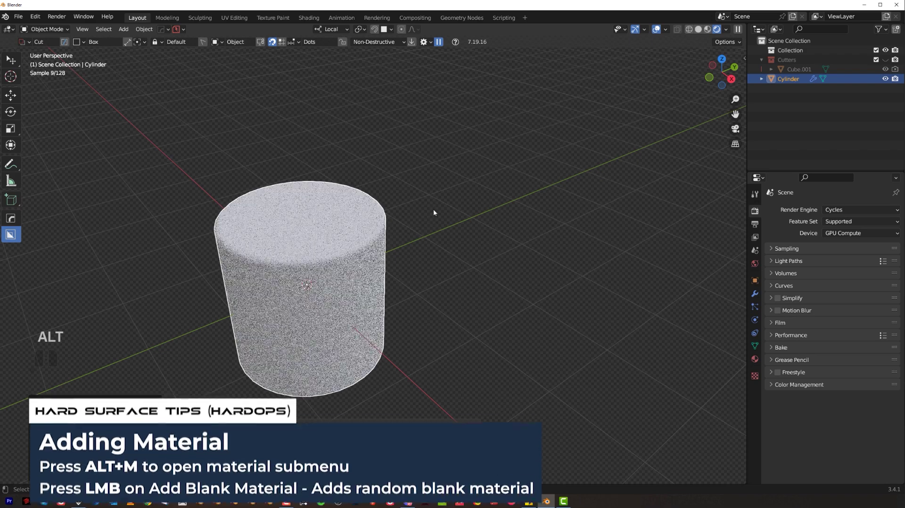
key("alt+m")
left_click(438, 224)
scroll(426, 244, "up", 2)
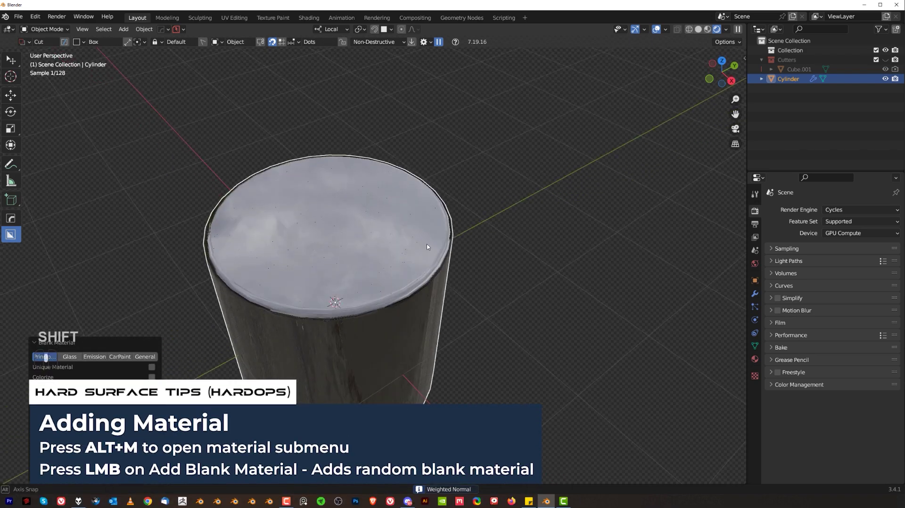
Leave BoxCutter for the Select tool and insert a round panel decal from the DECALmachine library onto the cylinder's top
key("d")
scroll(496, 209, "down", 2)
key("w")
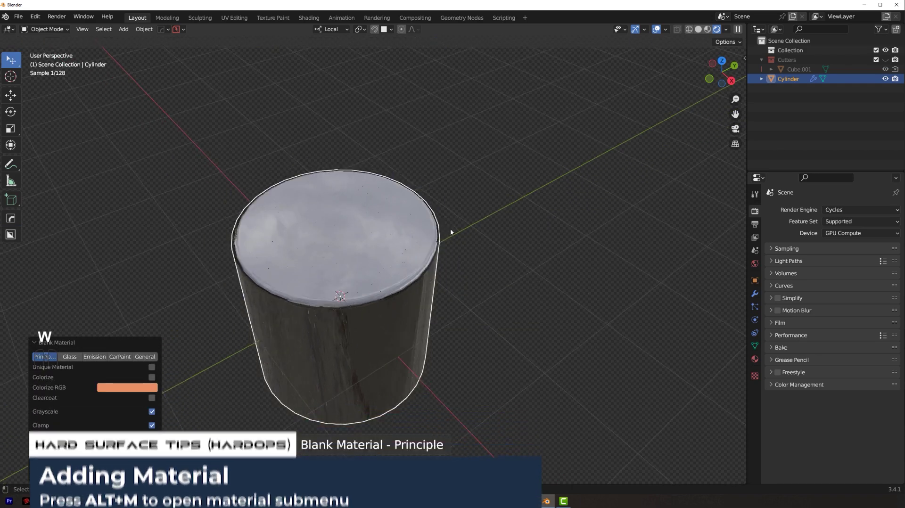
key("d")
left_click(473, 340)
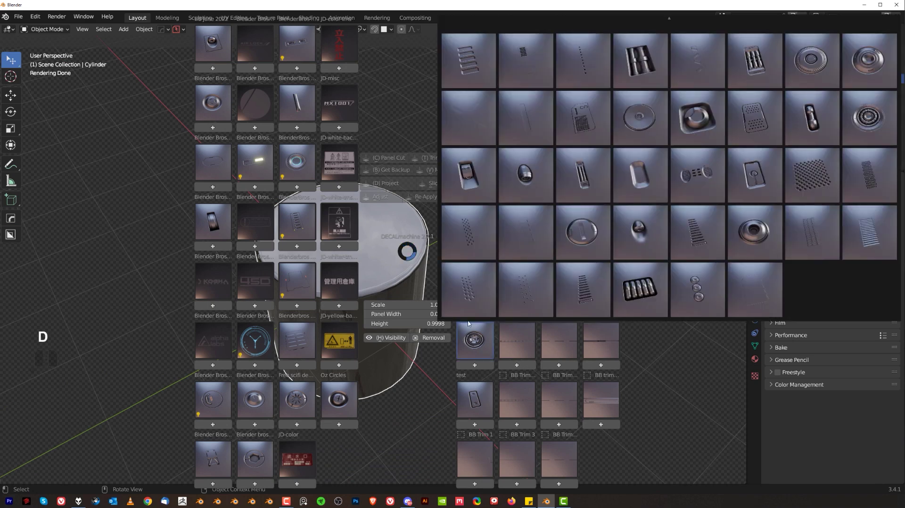
left_click(646, 151)
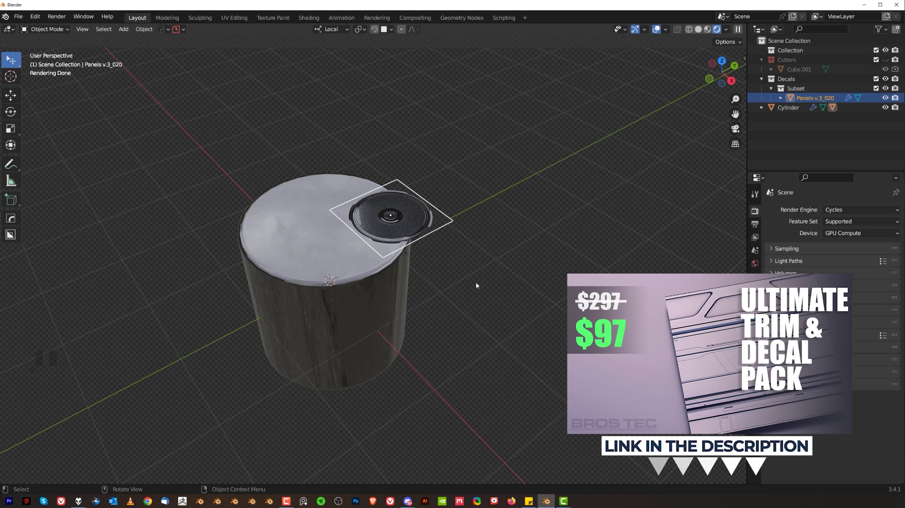
Move the round decal off the cylinder so that it floats above and behind it
scroll(460, 298, "down", 1)
scroll(440, 295, "up", 2)
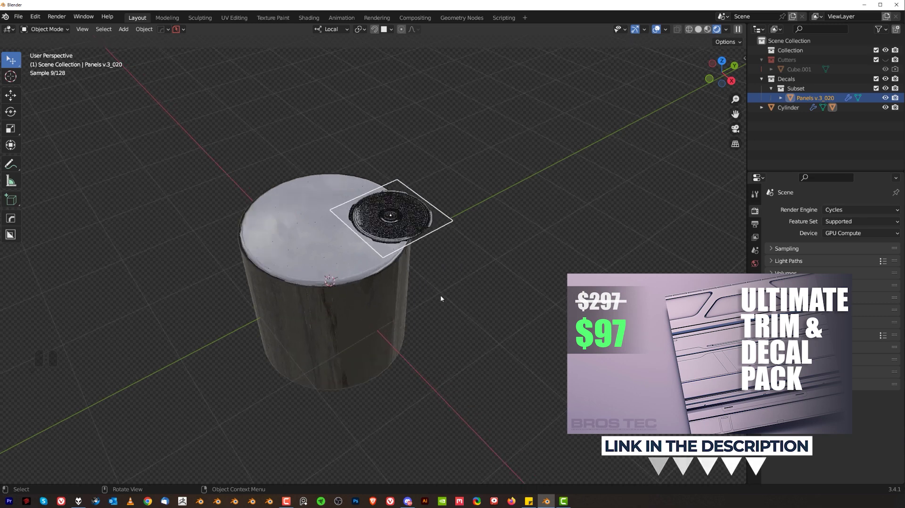
middle_click_drag(458, 281, 452, 315, "shift")
scroll(459, 297, "down", 2)
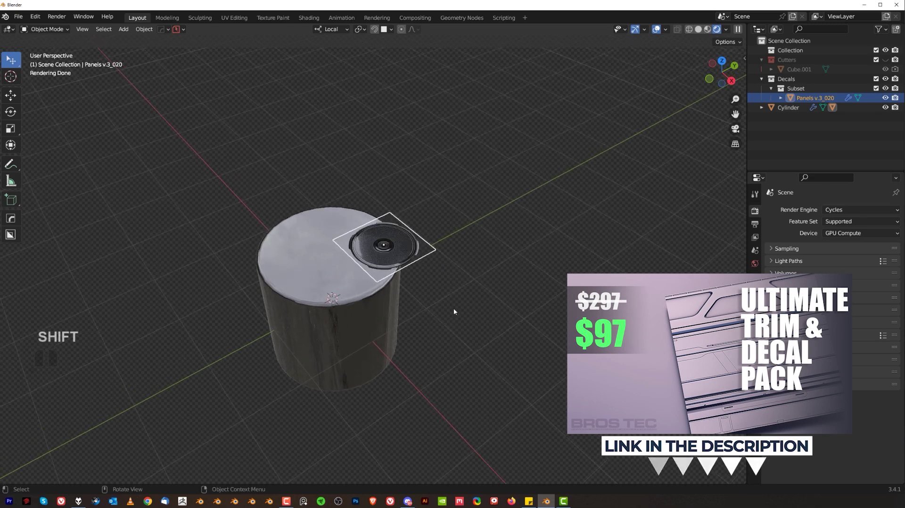
key("g")
left_click(534, 207)
Snap the 3D cursor to the cylinder's top face using MACHIN3tools Cursor and Origin
left_click(325, 281)
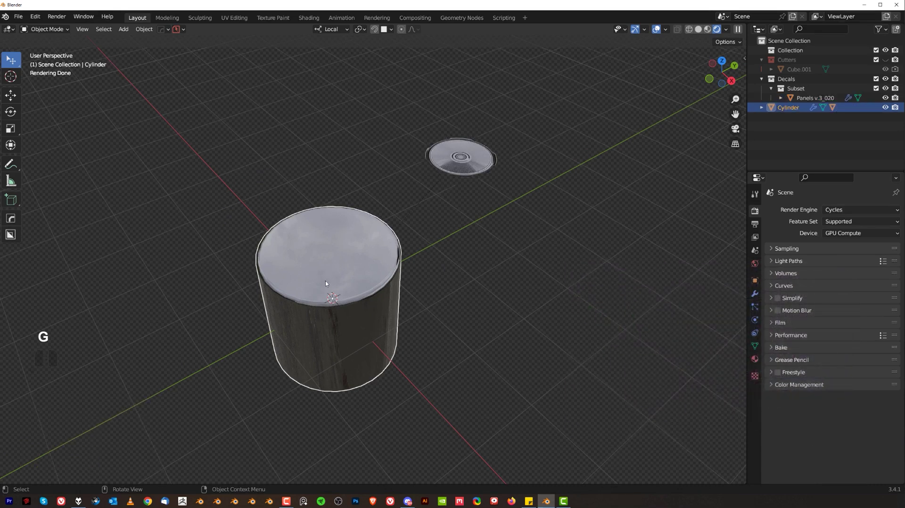
key("Tab")
key("shift+s")
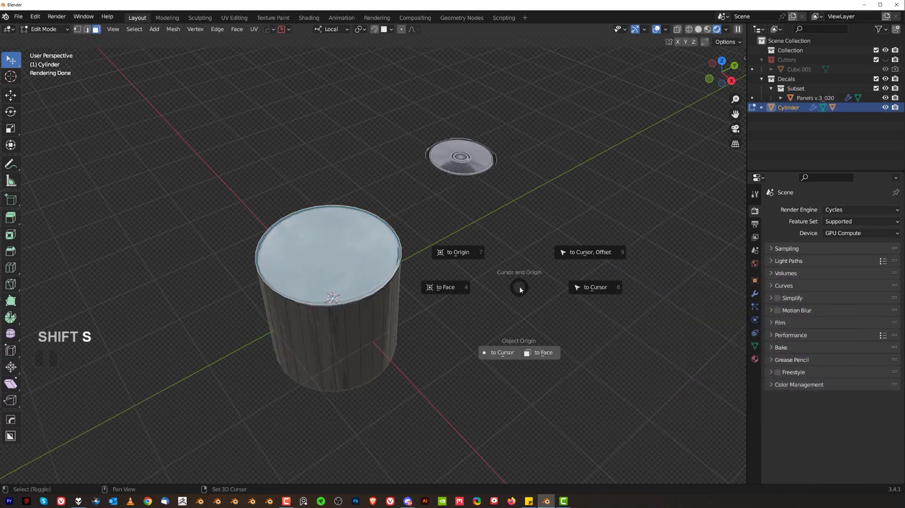
left_click(493, 296)
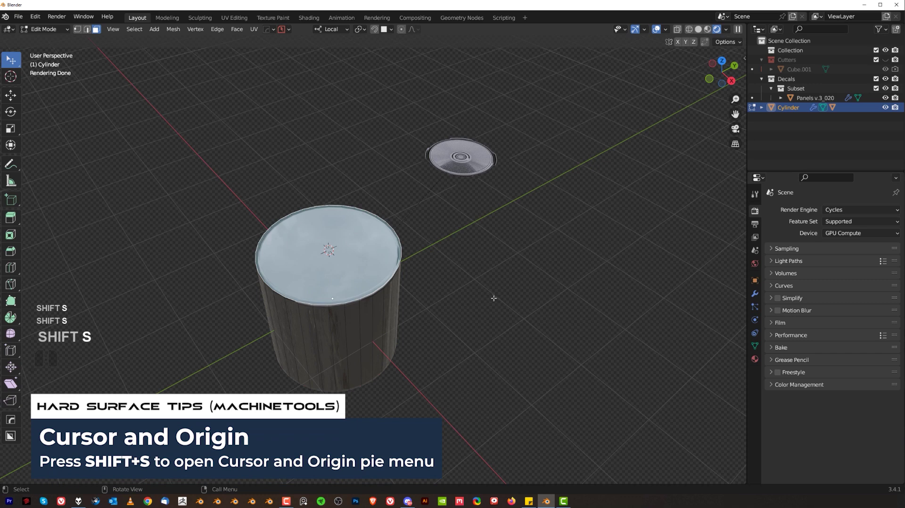
Return to Object Mode and move the round panel decal to the 3D cursor
key("Tab")
left_click(496, 176)
key("shift+s")
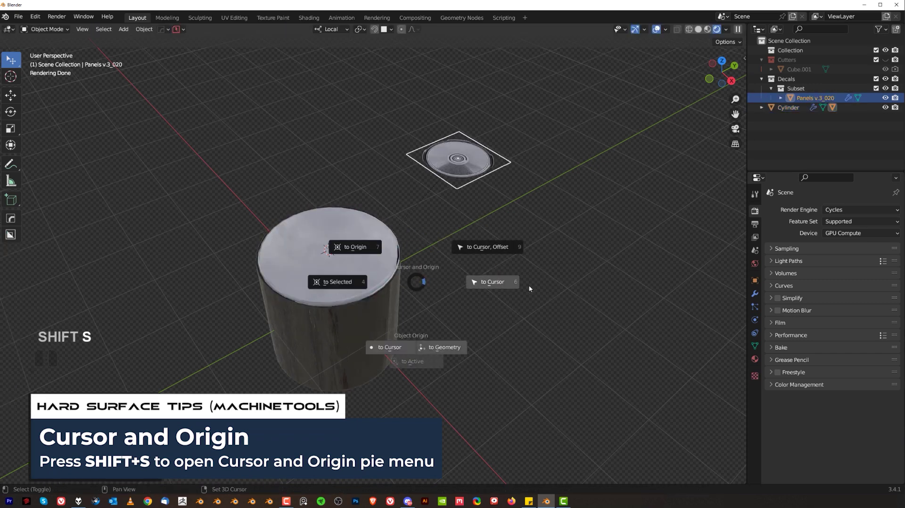
left_click(513, 289)
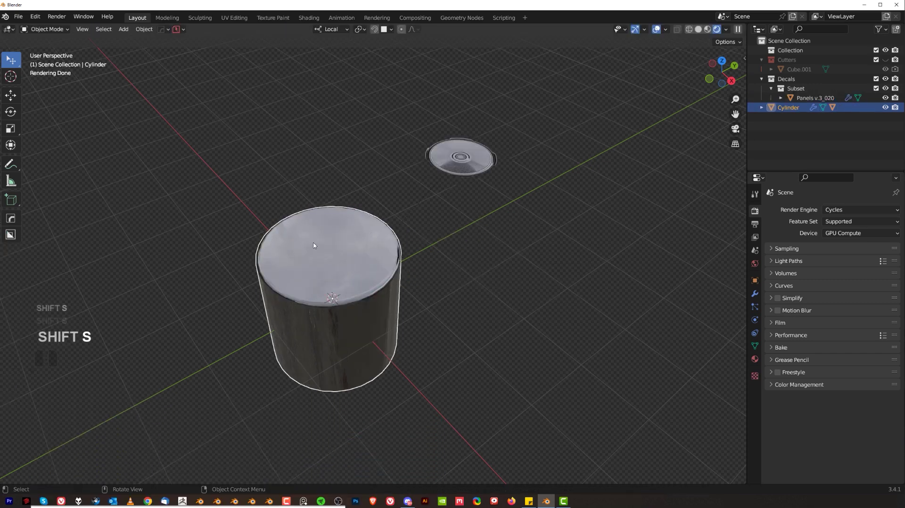
Place the 3D cursor at the centre of the cylinder's top face again and return to Object Mode
scroll(365, 291, "up", 1)
scroll(379, 271, "down", 2)
key("Tab")
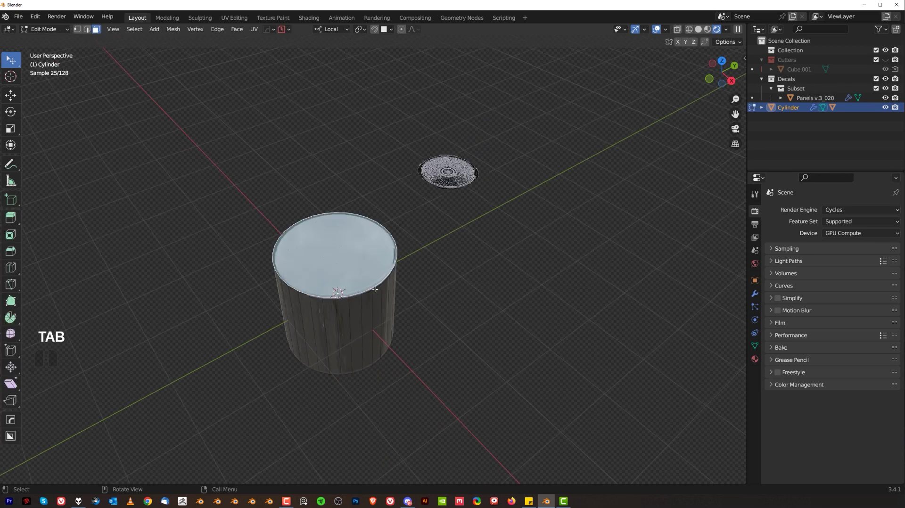
key("Tab")
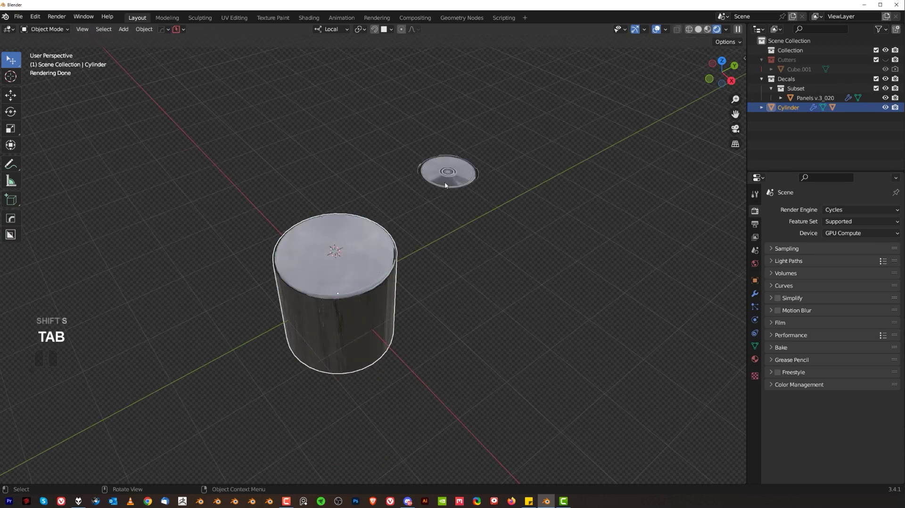
Move the floating round decal to the 3D cursor on the cylinder's top and enlarge it
left_click(446, 184)
key("shift+s")
left_click(604, 217)
key("s")
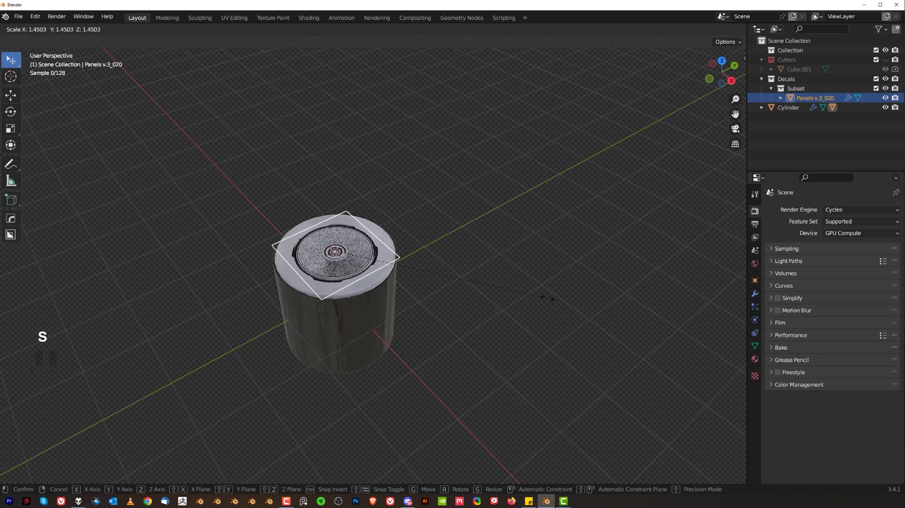
left_click(593, 305)
Project the round decal onto the cylinder's top with DECALmachine
key("d")
left_click(468, 188, "alt")
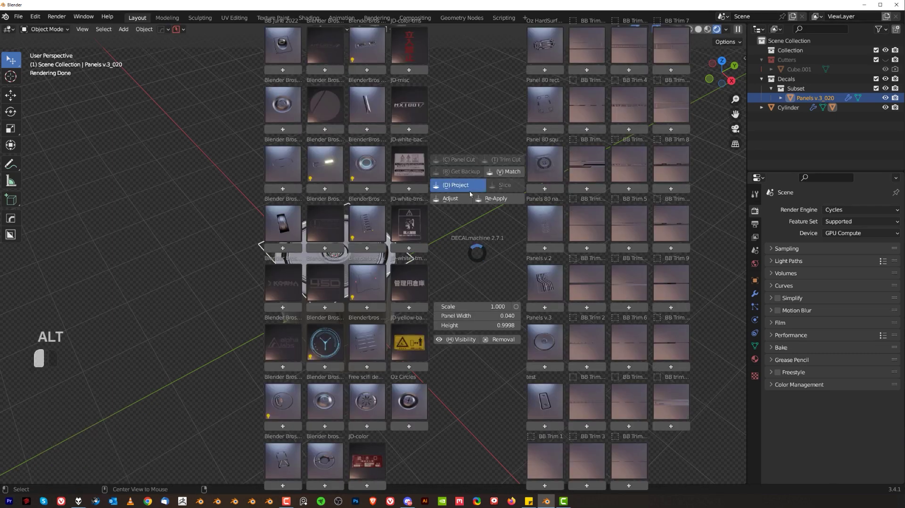
middle_click_drag(461, 255, 473, 214)
Select all objects and delete them to empty the scene
key("a")
key("x")
left_click(401, 235)
mouse_move(400, 235)
middle_mouse_down()
mouse_move(413, 231)
mouse_move(407, 218)
middle_mouse_up()
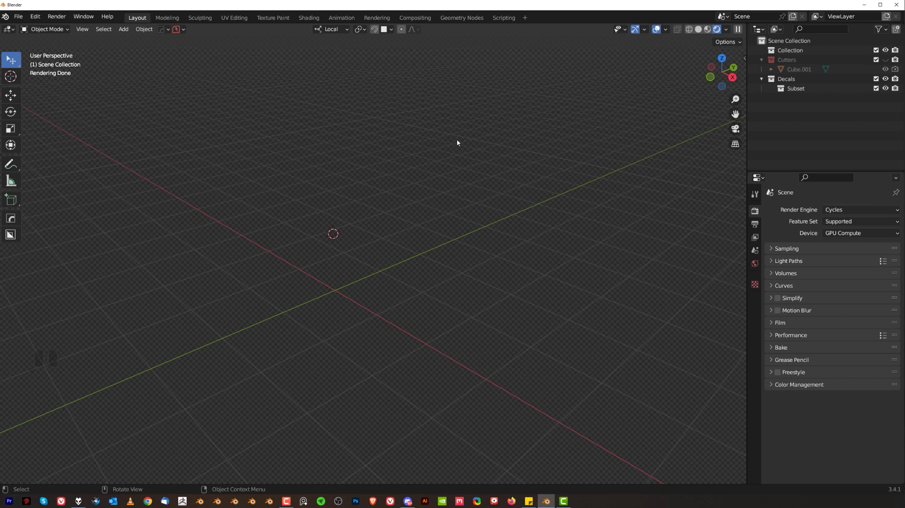
Open the HardOps PowerSave options to review the saving and autosave settings
left_click(181, 30)
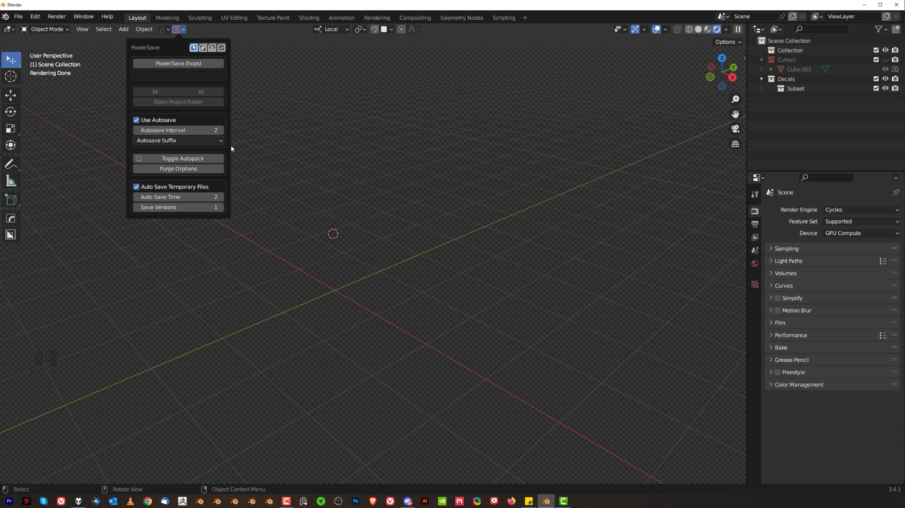
Add a cube mesh at the scene origin and resize it
key("shift+a")
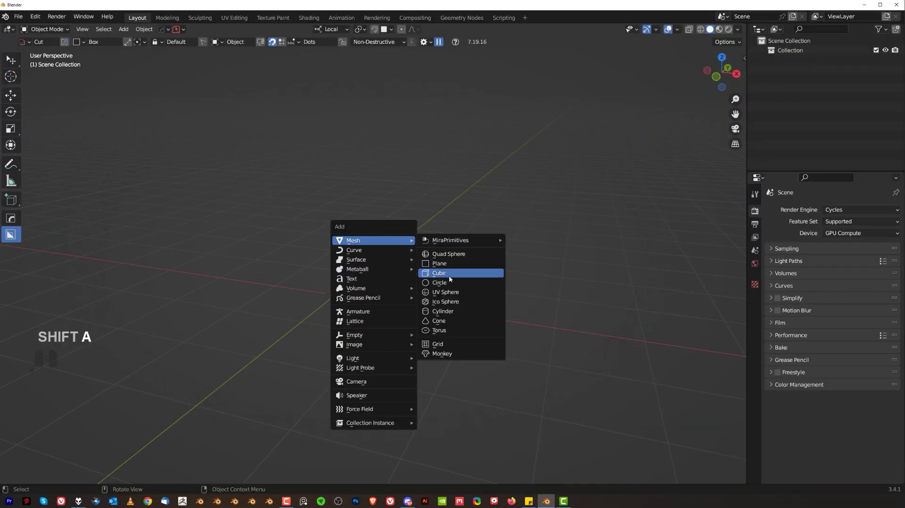
left_click(438, 268)
scroll(389, 285, "down", 3)
middle_click_drag(484, 274, 450, 273)
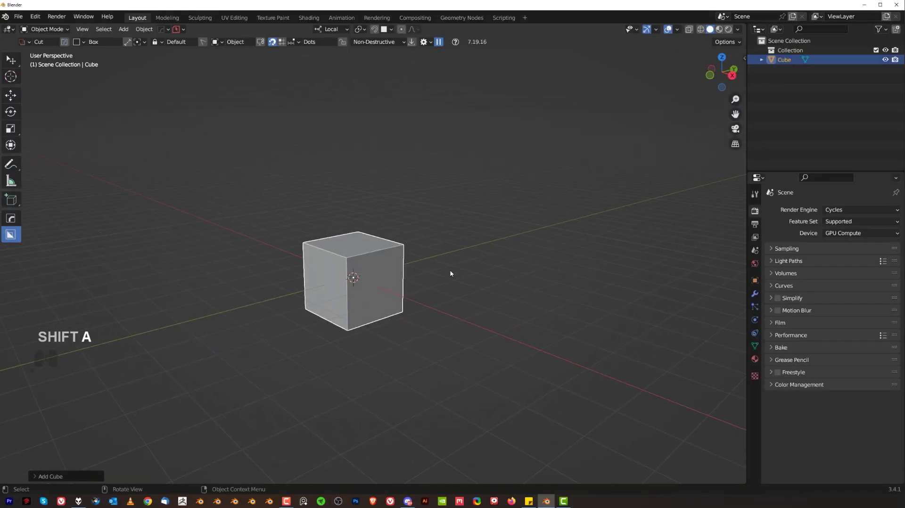
key("s")
left_click(400, 259)
scroll(389, 277, "up", 4)
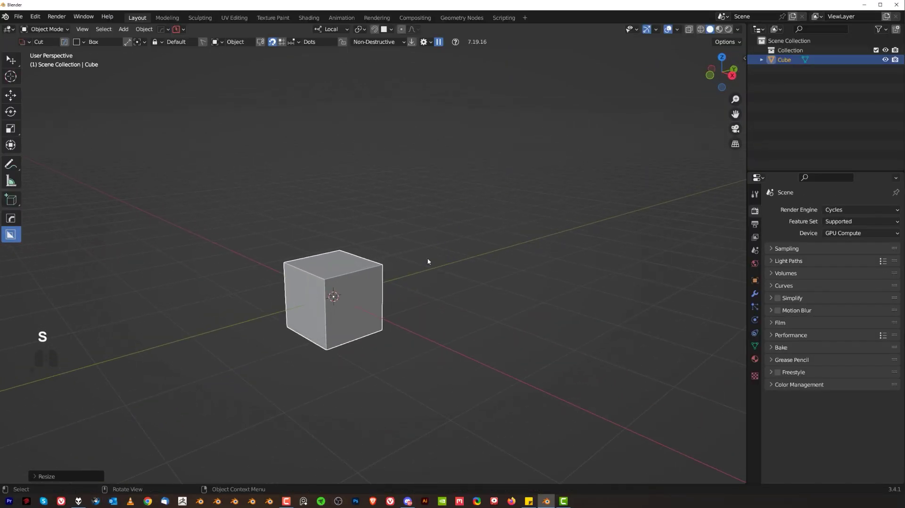
Examine the recent-file and Purge options of the MACHIN3tools Save, Open, Append pie menu
key("ctrl+s")
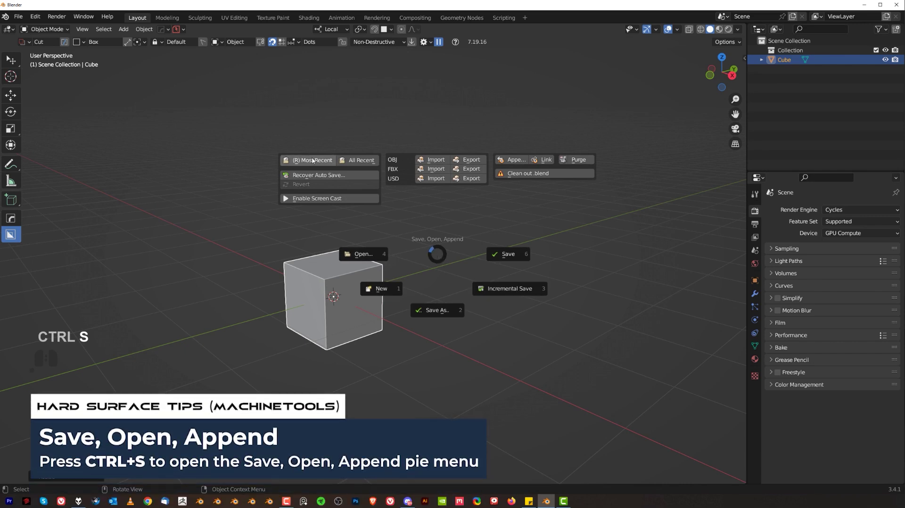
left_click(360, 161)
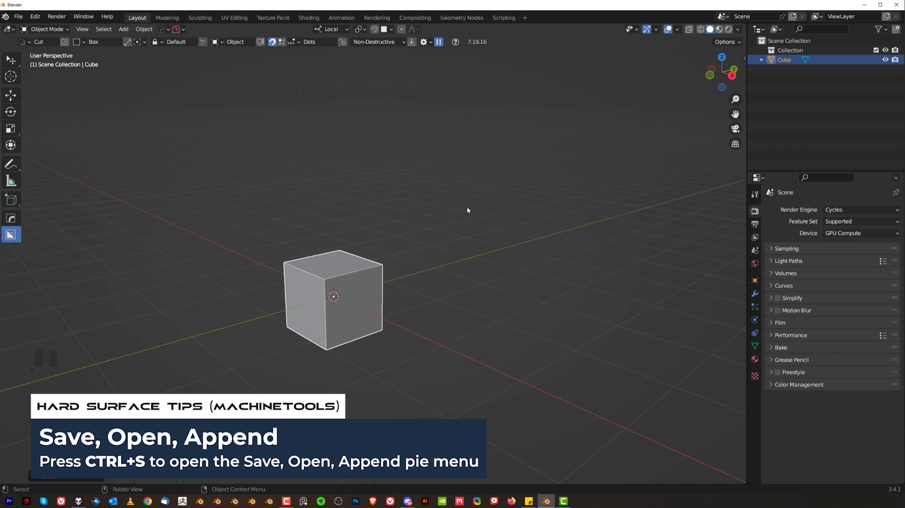
key("ctrl+s")
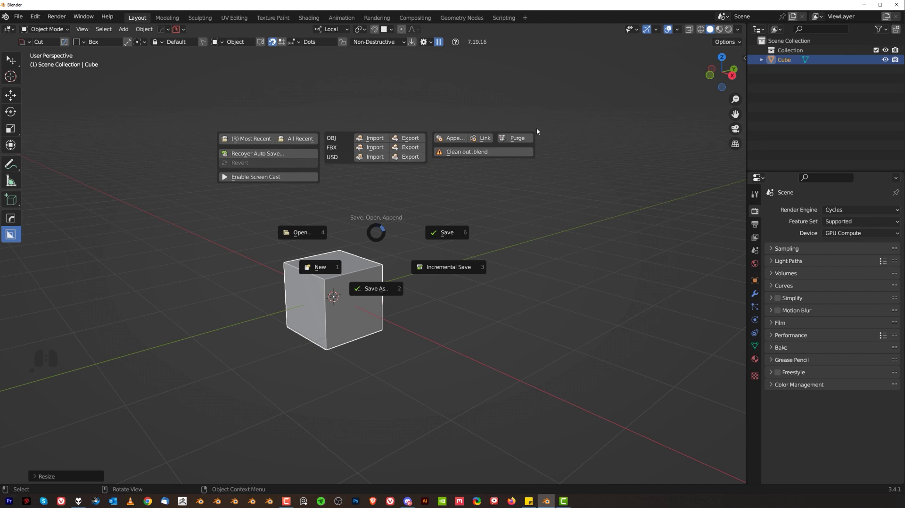
left_click(528, 139)
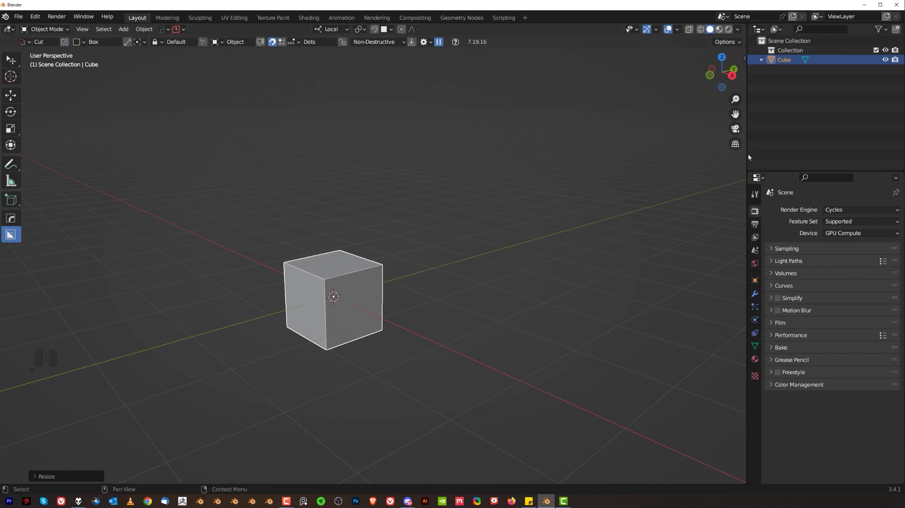
Review the file's Orphan Data in a widened Outliner and switch it back to View Layer
left_click_drag(744, 153, 645, 151)
left_click(675, 29)
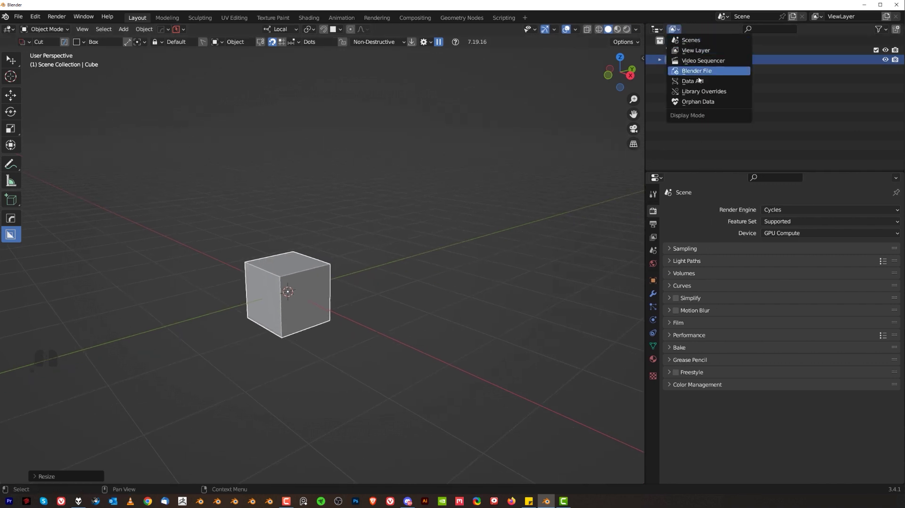
left_click(704, 100)
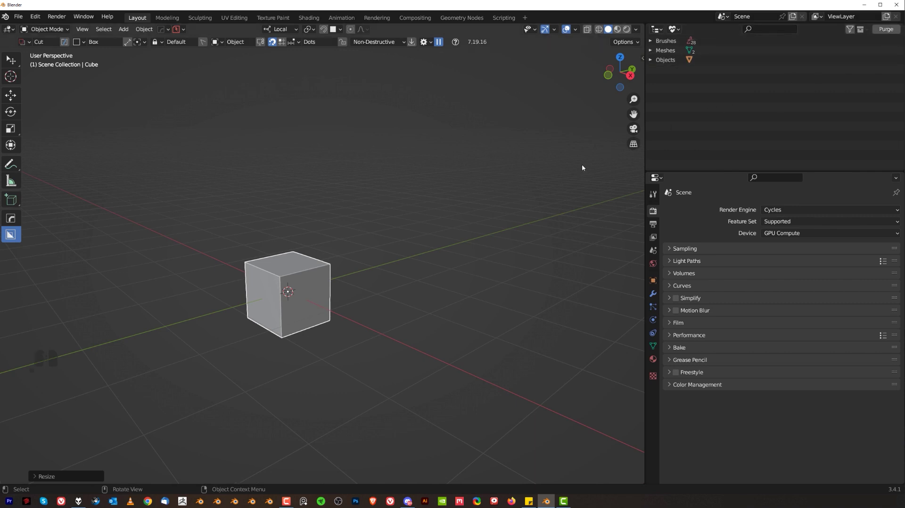
left_click(675, 29)
left_click(693, 53)
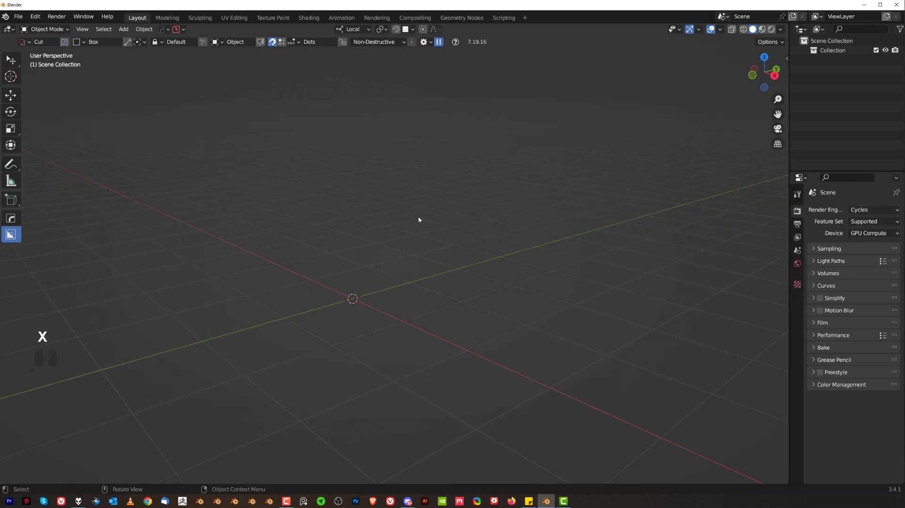
Examine the options of the MACHIN3tools Viewport and Cameras pie menu
key("Page_Down")
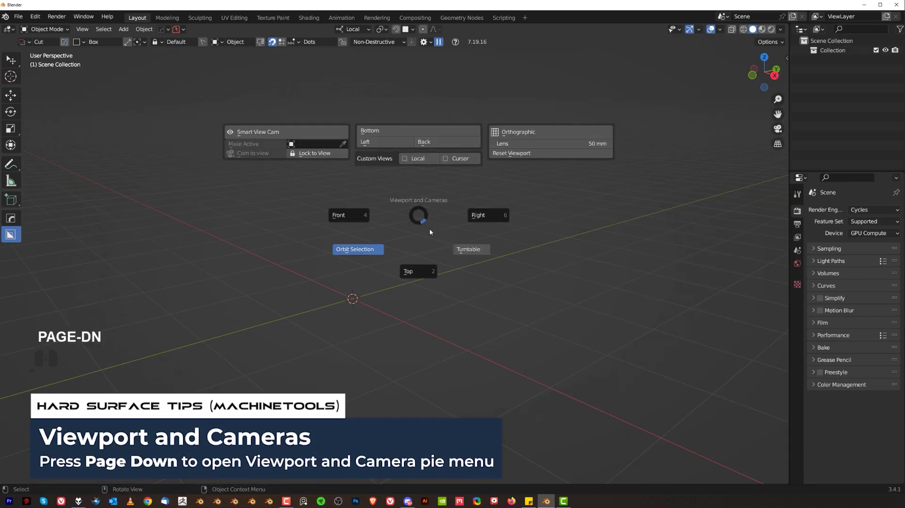
left_click(428, 231)
Add a cube and raise it until it stands on the ground grid
key("shift+a")
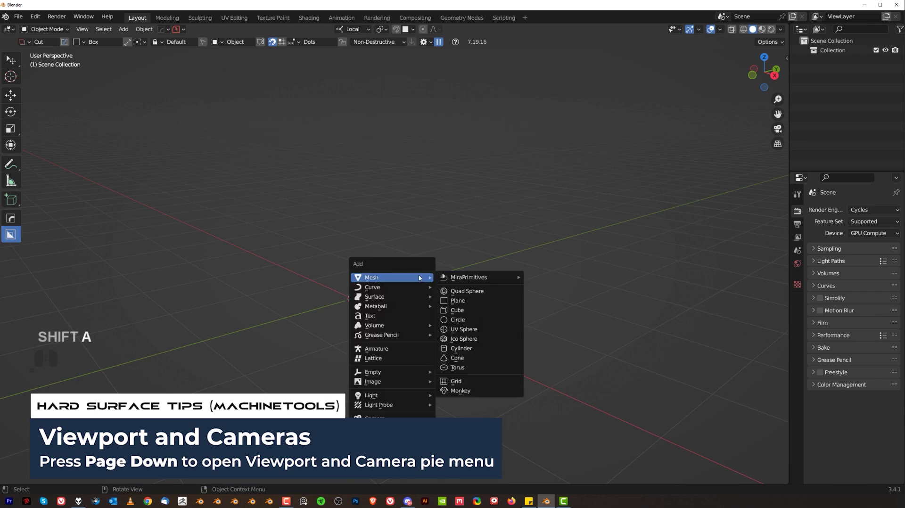
left_click(457, 310)
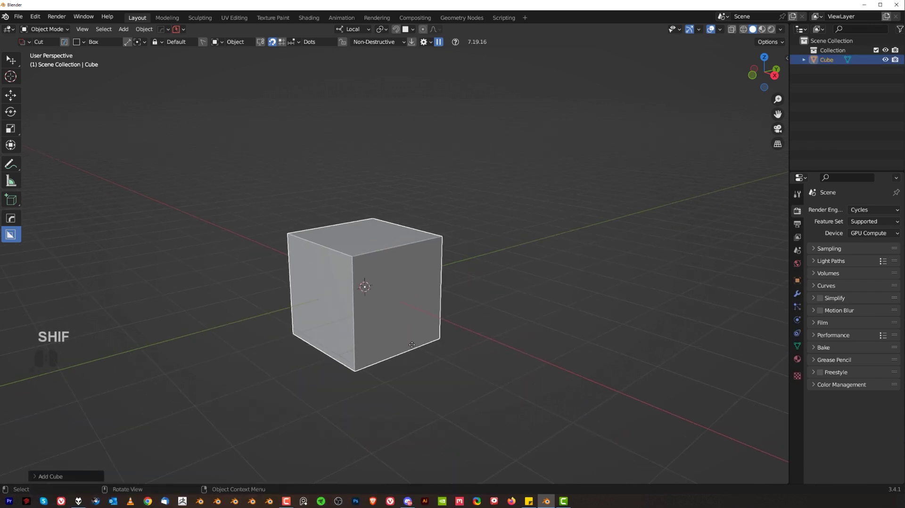
key("g")
left_click(433, 295)
Add a plane and scale it up into a large floor beneath the cube
key("shift+a")
left_click(519, 262)
key("s")
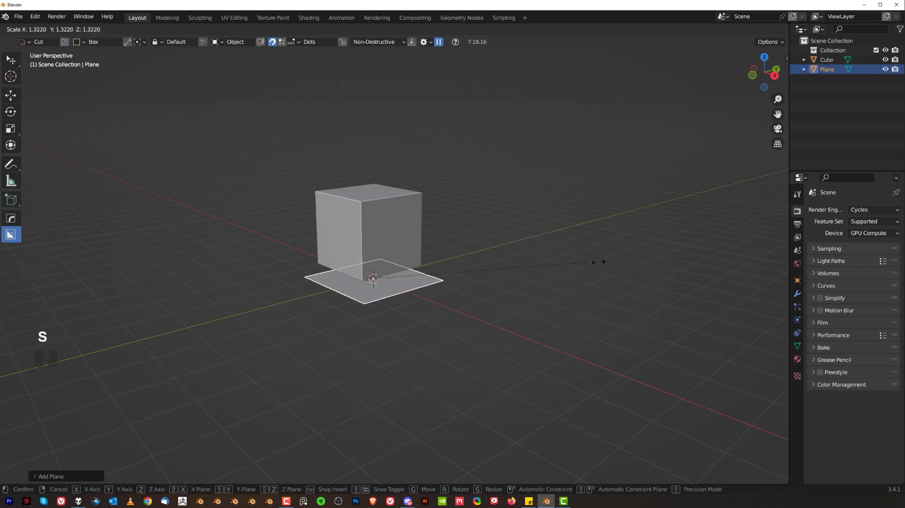
left_click(287, 252)
middle_click_drag(286, 252, 465, 193)
scroll(428, 234, "up", 5)
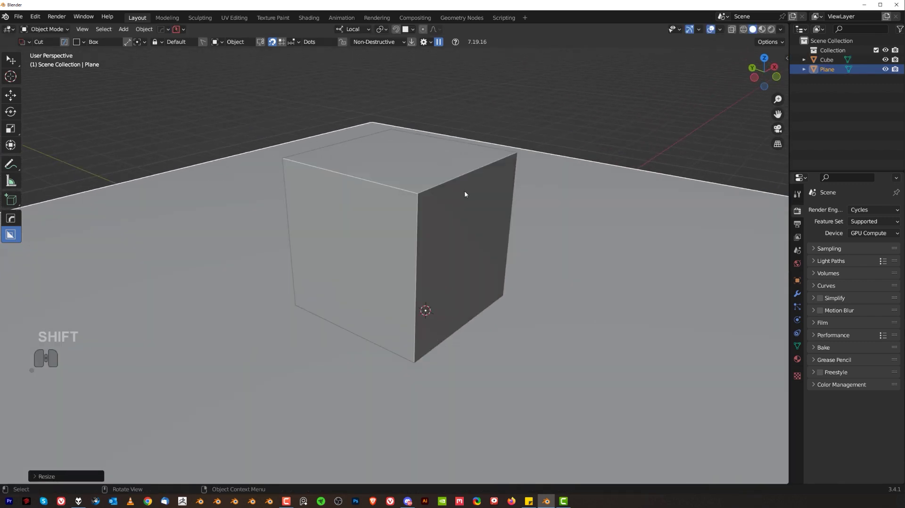
Create a Smart View Cam from the current view and set its focal length to 85 mm
key("Page_Down")
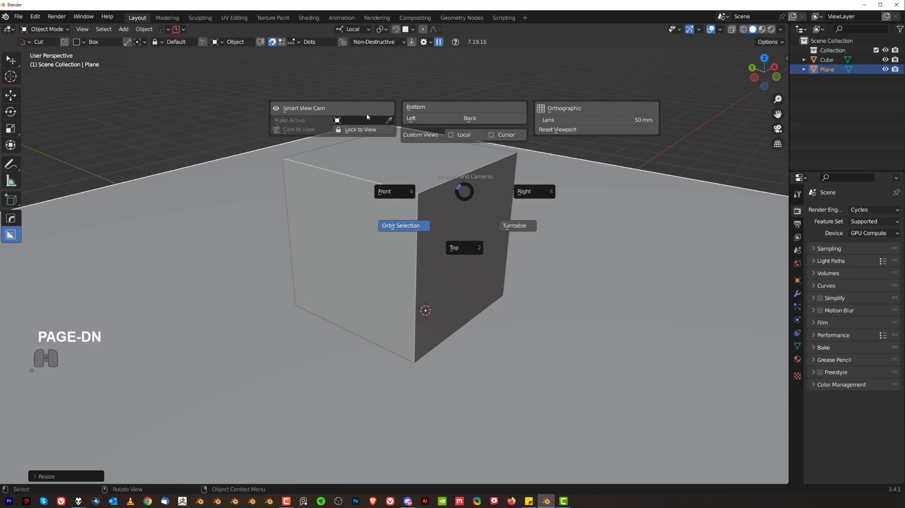
left_click(364, 112)
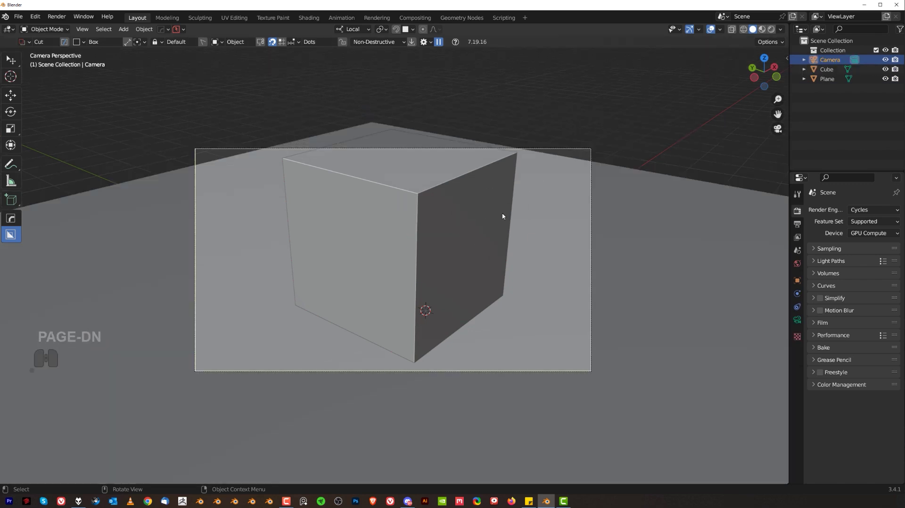
key("Page_Down")
left_click(626, 113)
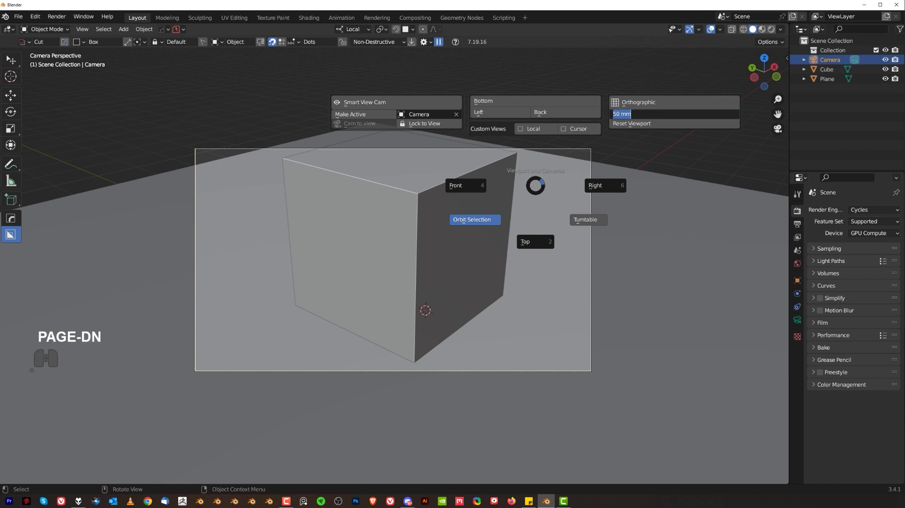
type("85")
key("Return")
Lock the camera to the view and reframe the whole cube inside the camera frame
key("Page_Down")
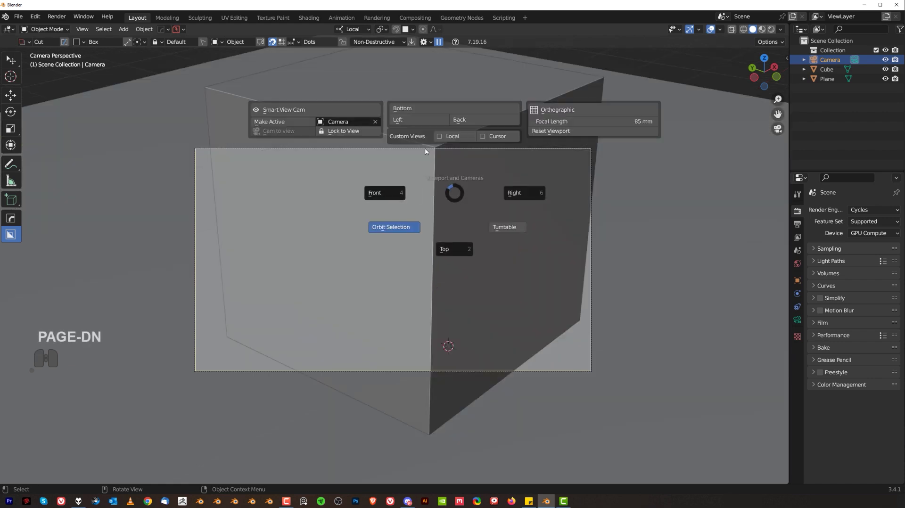
left_click(374, 133)
scroll(429, 177, "down", 5)
left_click(428, 210, "shift")
middle_click_drag(428, 209, 424, 237)
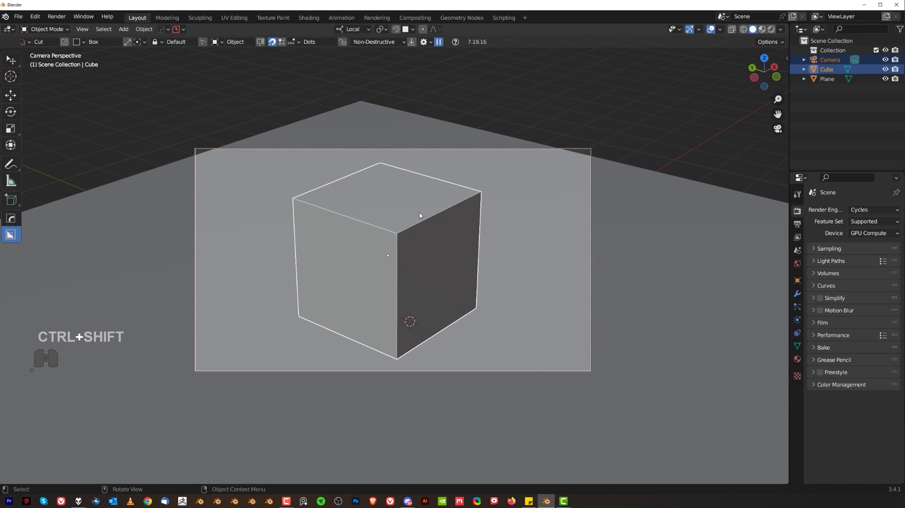
Unlock the camera from the view and orbit out of the camera perspective
key("Page_Down")
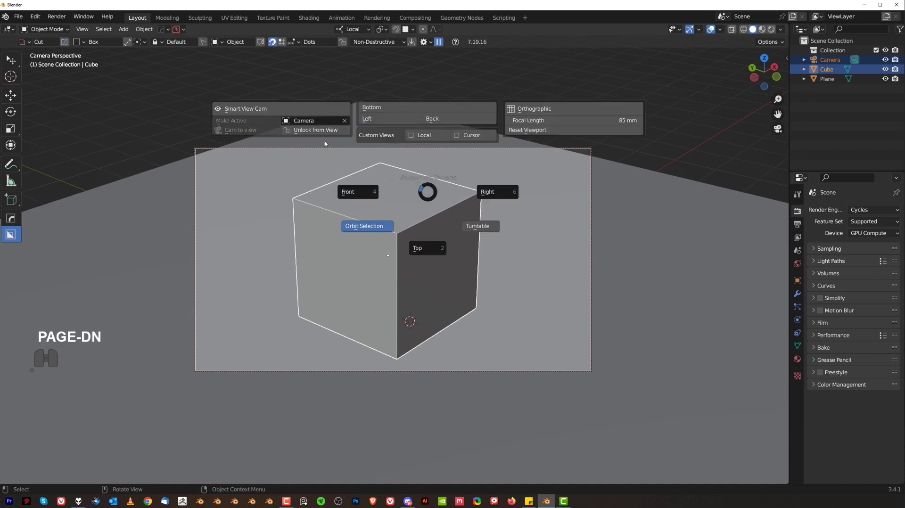
middle_click_drag(462, 183, 278, 178)
scroll(371, 257, "down", 5)
scroll(450, 246, "up", 2)
Select the cube and create a second Smart View Cam from a new, lower viewing angle
left_click(449, 245)
left_click(384, 251)
middle_click_drag(384, 251, 361, 223)
scroll(380, 243, "up", 3)
scroll(361, 224, "up", 3)
key("Page_Down")
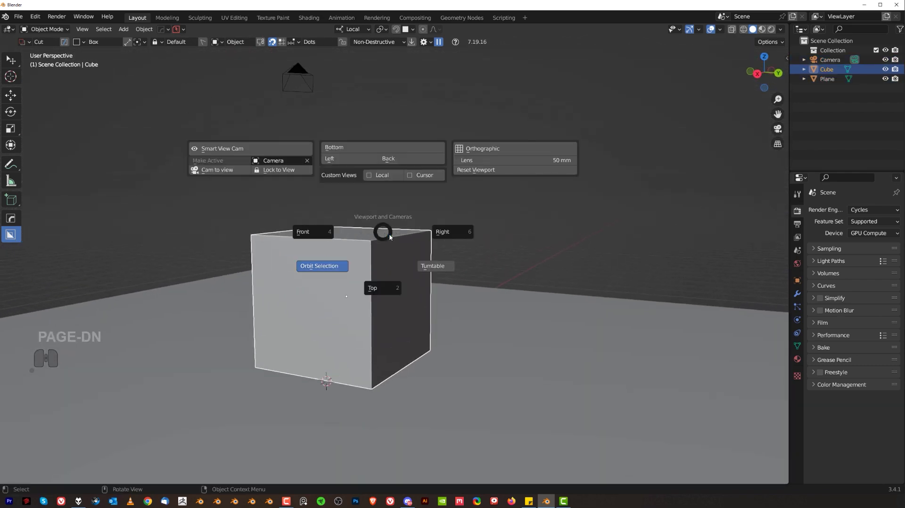
left_click(278, 149, "alt")
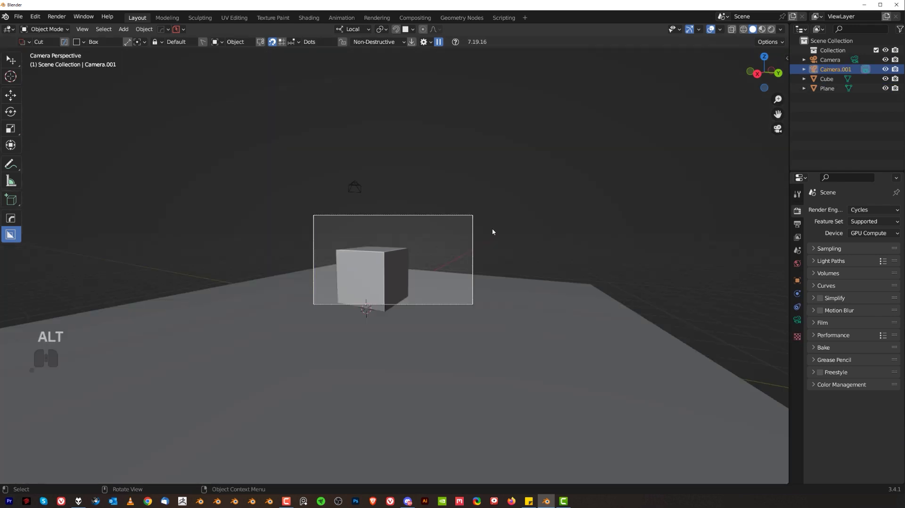
Delete all cameras and meshes from the scene
key("a")
key("x")
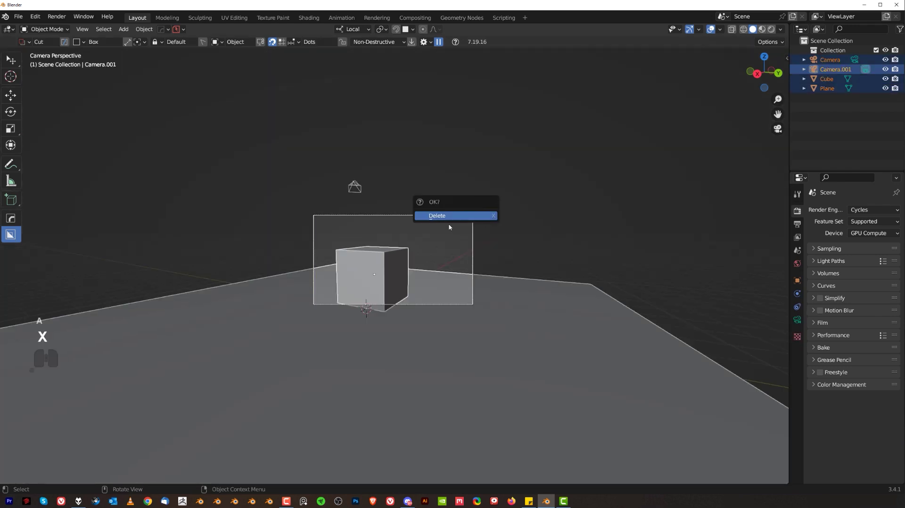
left_click(448, 216)
middle_click_drag(452, 288, 487, 253)
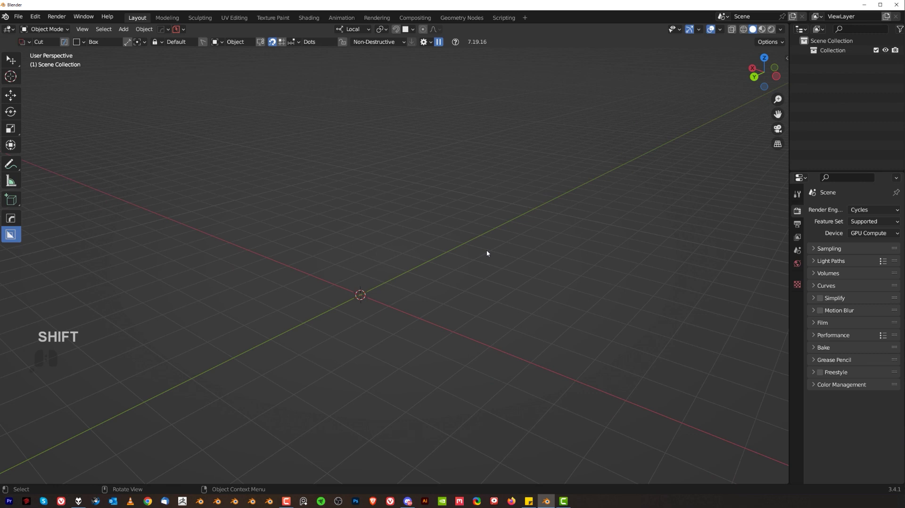
key("Page_Up")
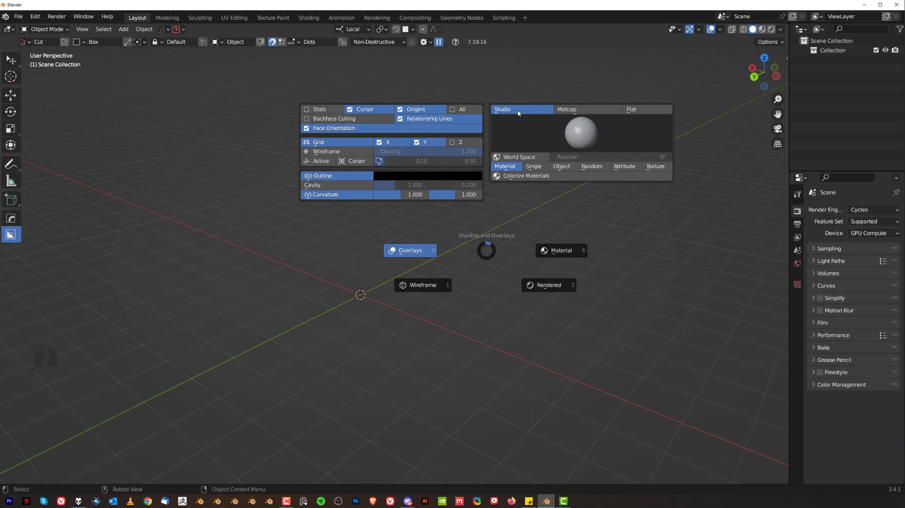
key("Escape")
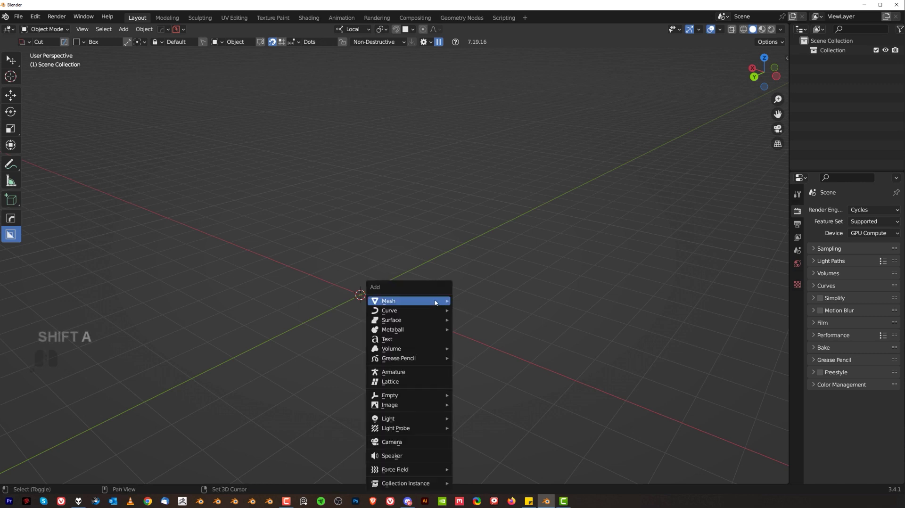
Add a cube and, in Edit Mode, move one of its upper corner vertices up and away from the body
key("shift+a")
mouse_move(435, 303)
left_click(474, 334)
key("Tab")
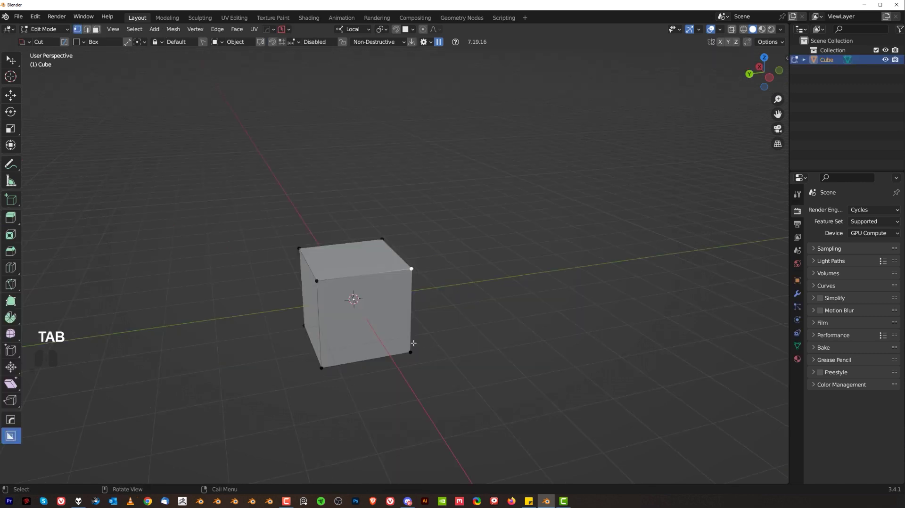
left_click(410, 268)
key("g")
left_click(555, 256)
Examine the cube's displaced corner vertex from several angles
middle_click_drag(555, 256, 360, 284)
middle_click_drag(677, 252, 381, 315, "shift")
scroll(367, 313, "up", 2)
middle_click_drag(381, 314, 381, 244, "shift")
scroll(381, 243, "down", 4)
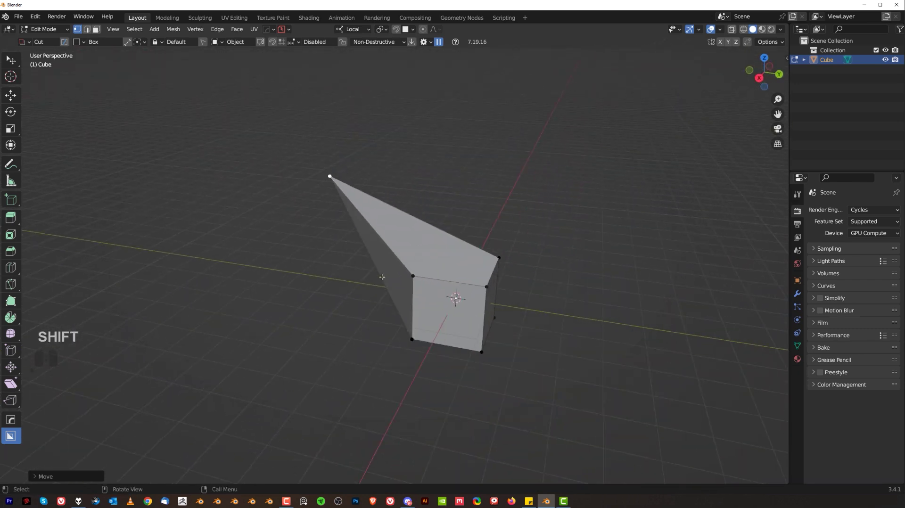
middle_click_drag(381, 277, 400, 263)
middle_click_drag(349, 248, 504, 248, "shift")
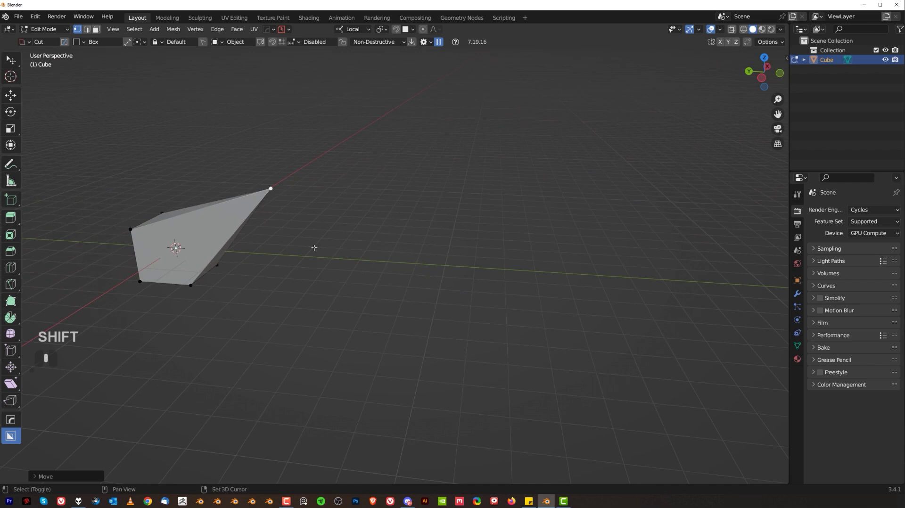
middle_click_drag(314, 247, 459, 237)
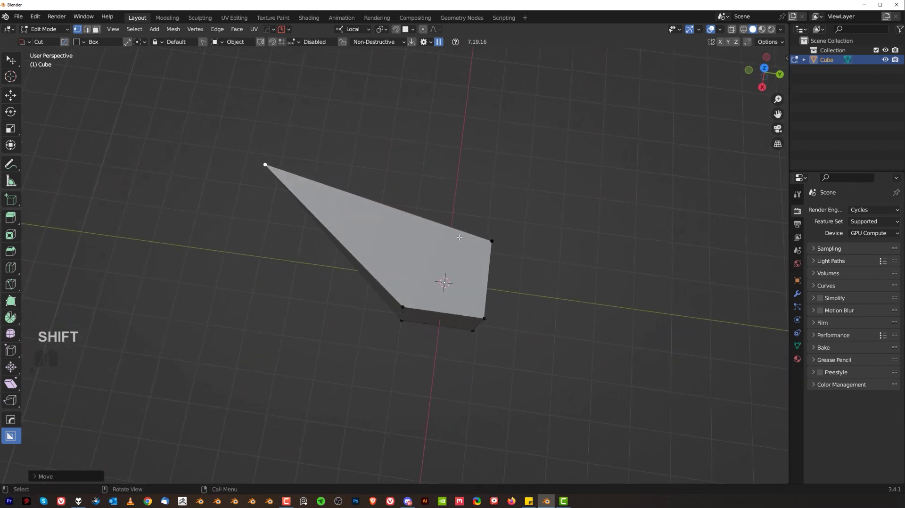
middle_click_drag(348, 258, 430, 283)
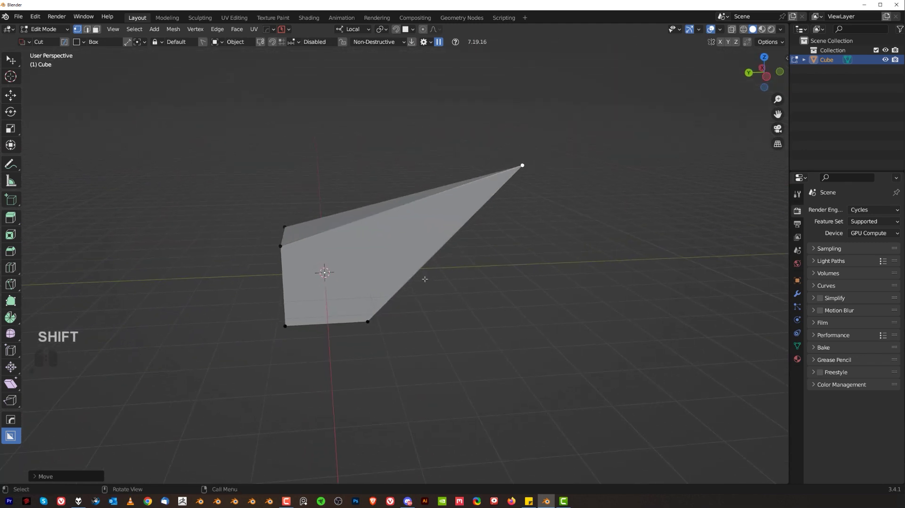
Select the displaced vertex with an adjacent upper corner and align them to Bottom in MACHIN3 Align's View mode
left_click(519, 173, "shift")
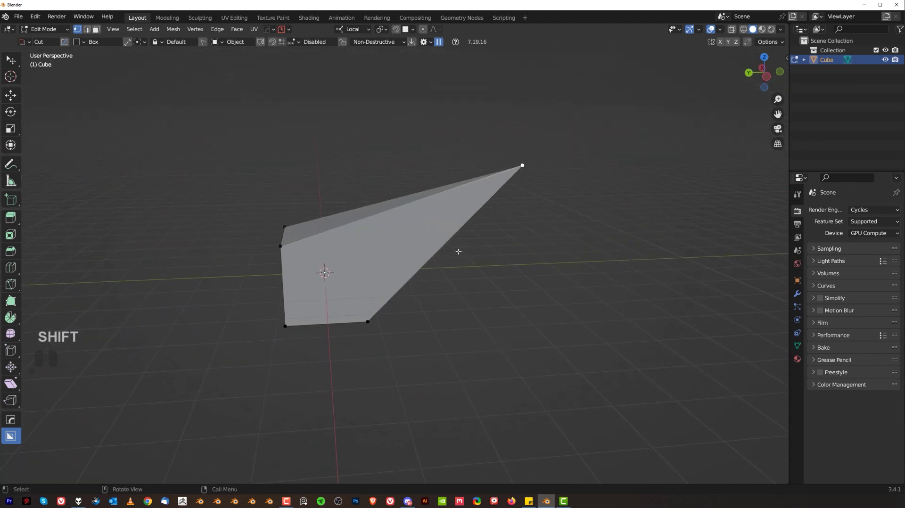
left_click(280, 246, "shift")
key("ctrl+z")
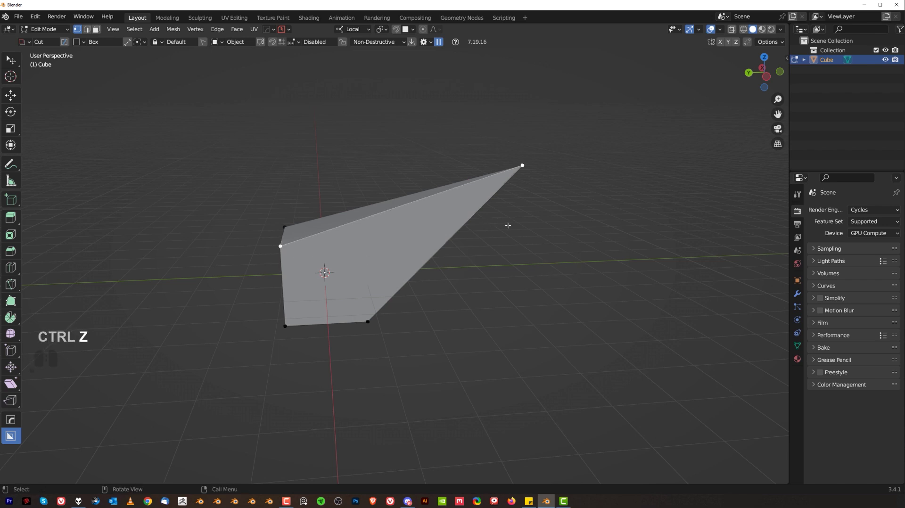
mouse_move(519, 238)
middle_mouse_down()
mouse_move(500, 222)
mouse_move(507, 231)
middle_mouse_up()
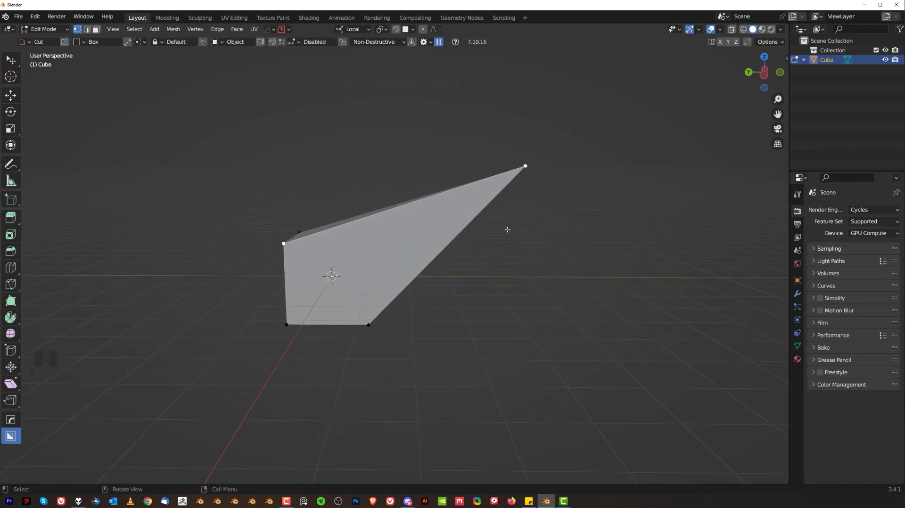
key("alt+a")
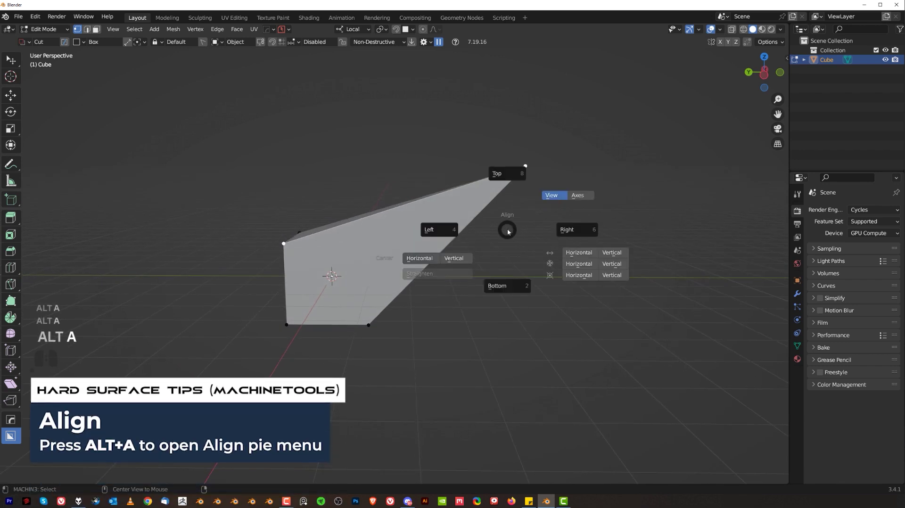
left_click(506, 285)
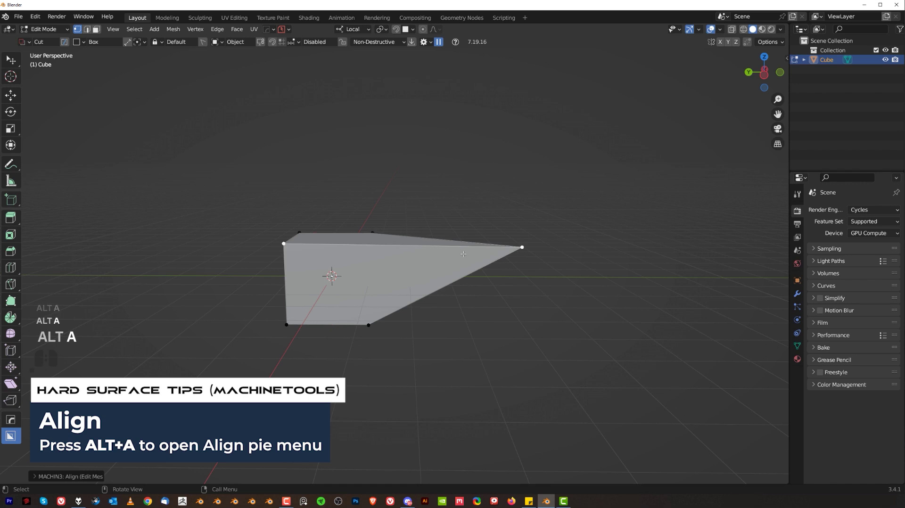
Select the displaced vertex and the rear upper corner beside it, and align both to Left relative to the view
left_click(521, 247)
left_click(375, 230, "shift")
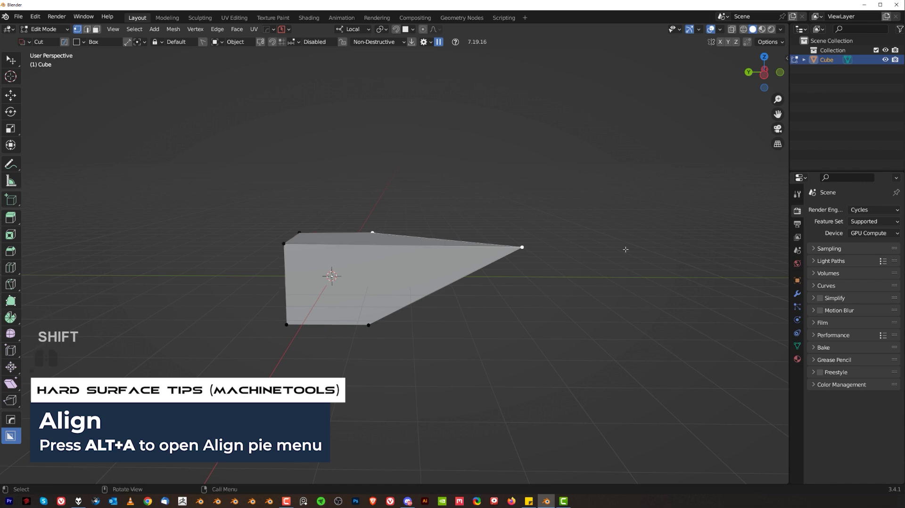
key("alt+a")
left_click(542, 250)
Align the same two vertices to Right from the cube's adjacent side view
middle_click_drag(474, 251, 342, 248)
key("alt+a")
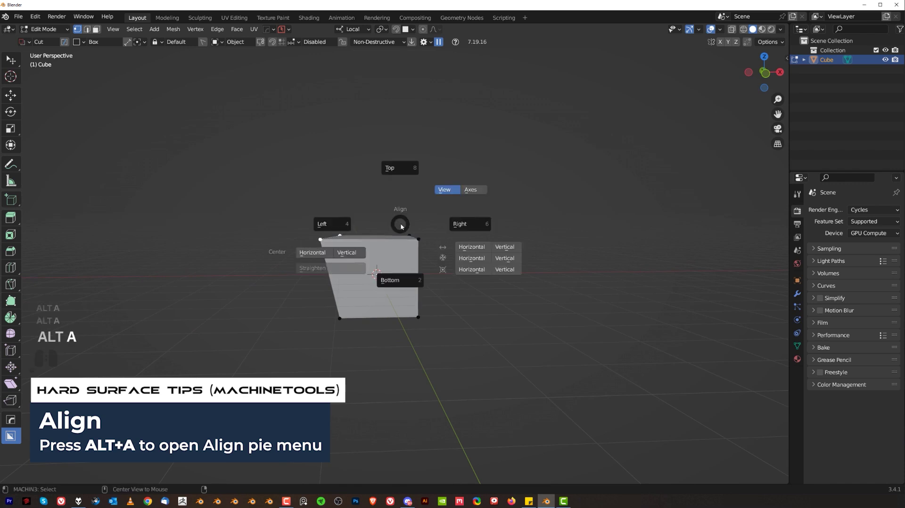
left_click(426, 222)
Switch the MACHIN3 Align mode to Axes and return it to View
middle_click_drag(389, 224, 430, 224)
key("alt+a")
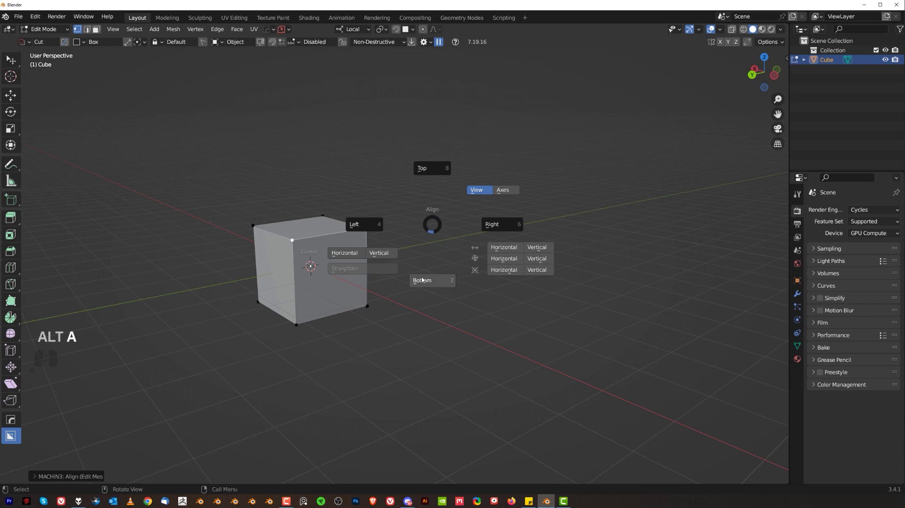
left_click(508, 195)
key("alt+a")
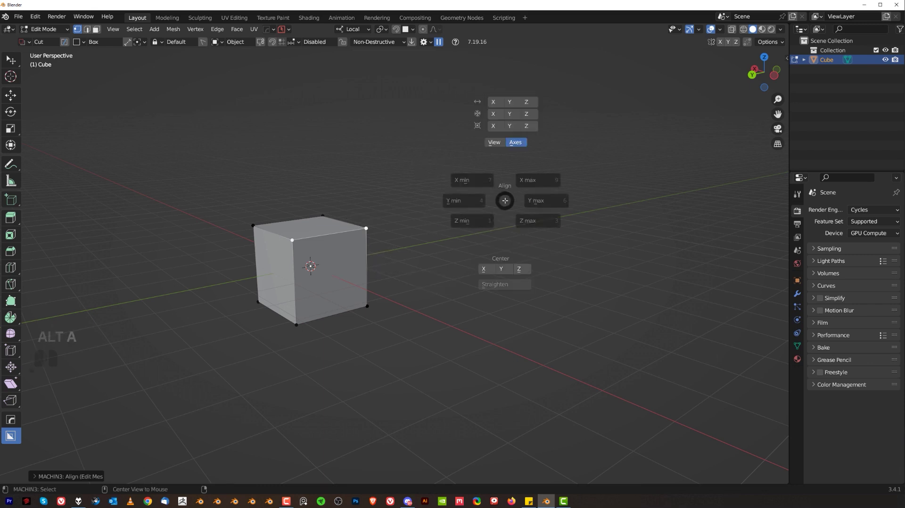
left_click(494, 145)
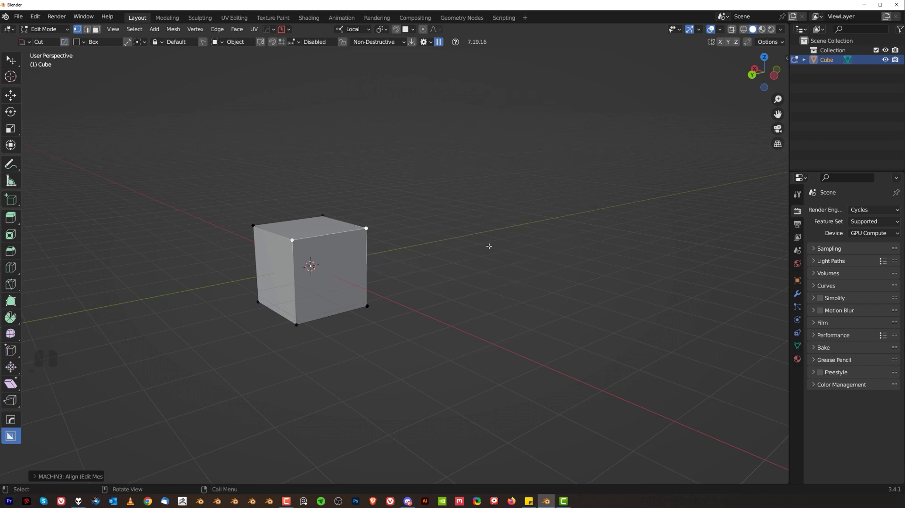